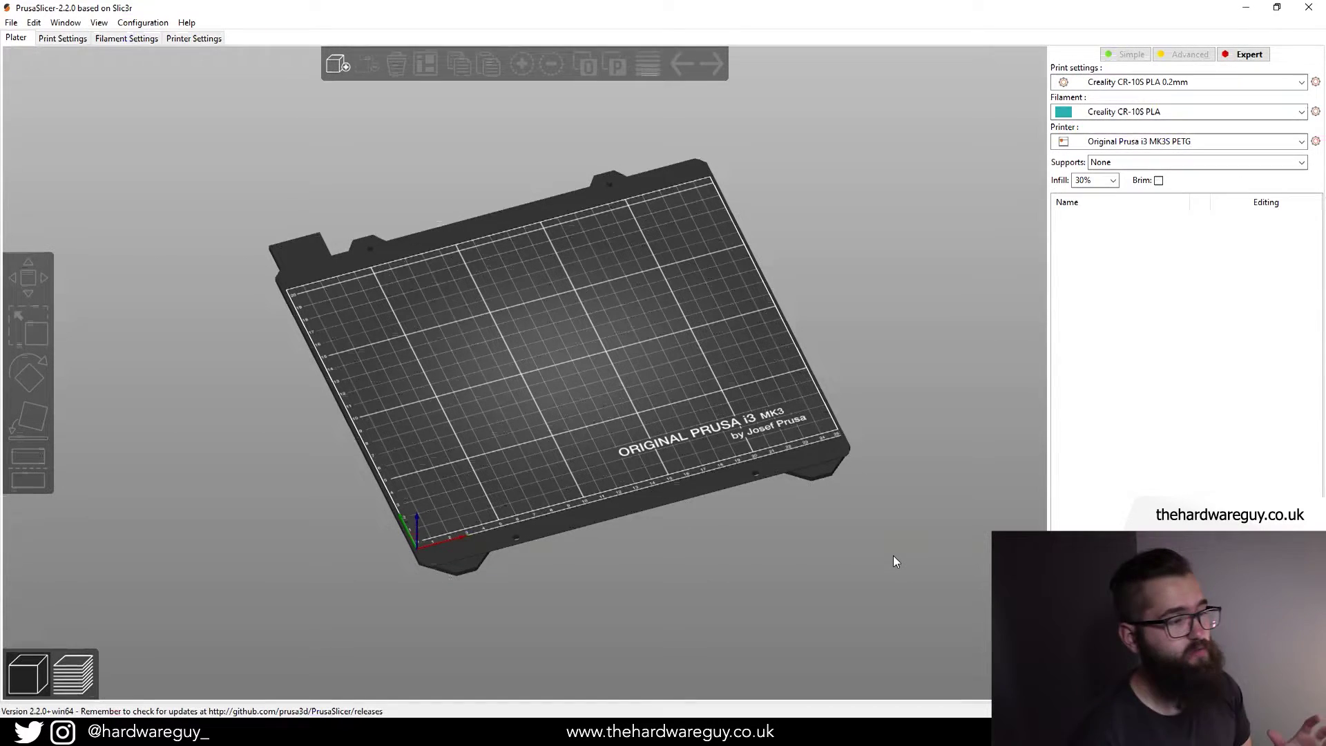
Tilt the empty bed view to look at it more from above
drag(893, 556, 845, 511)
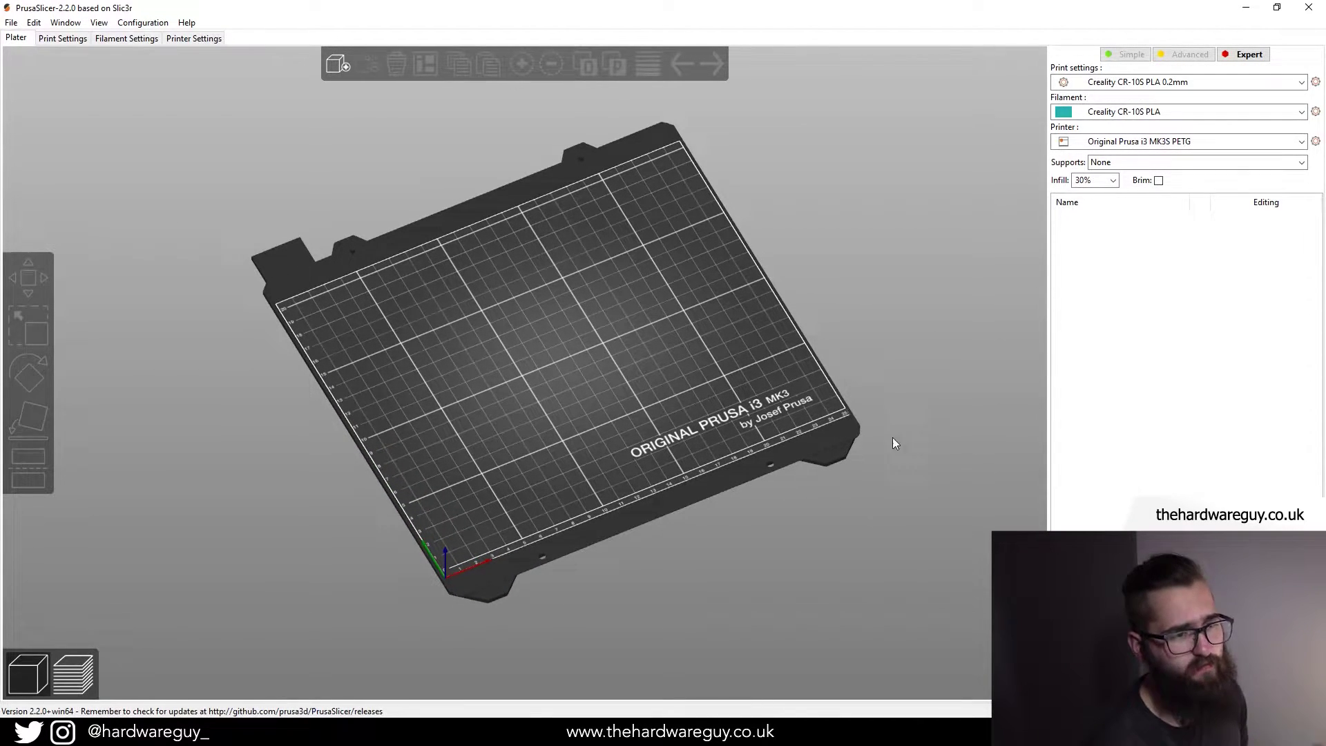
Switch the printer preset to Creality CR-10S PETG and check the bed from top and isometric views
click(1301, 143)
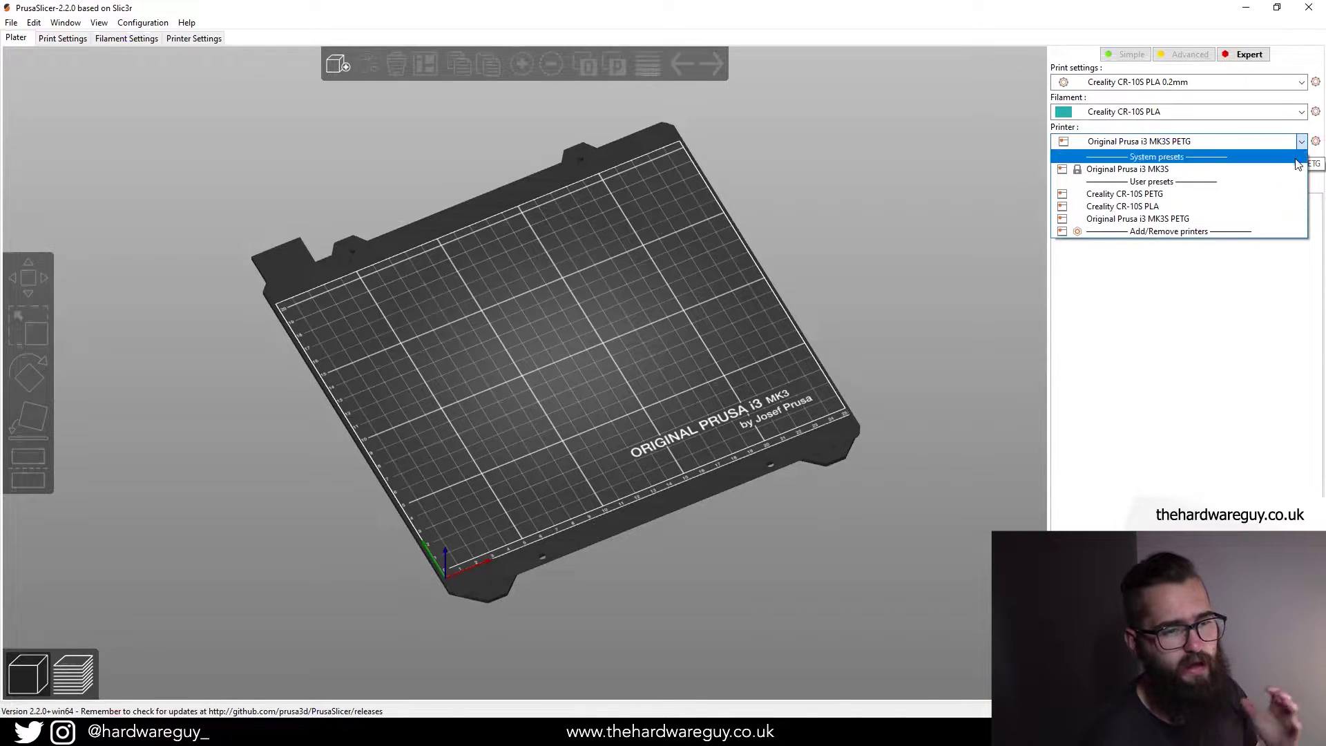
click(1216, 197)
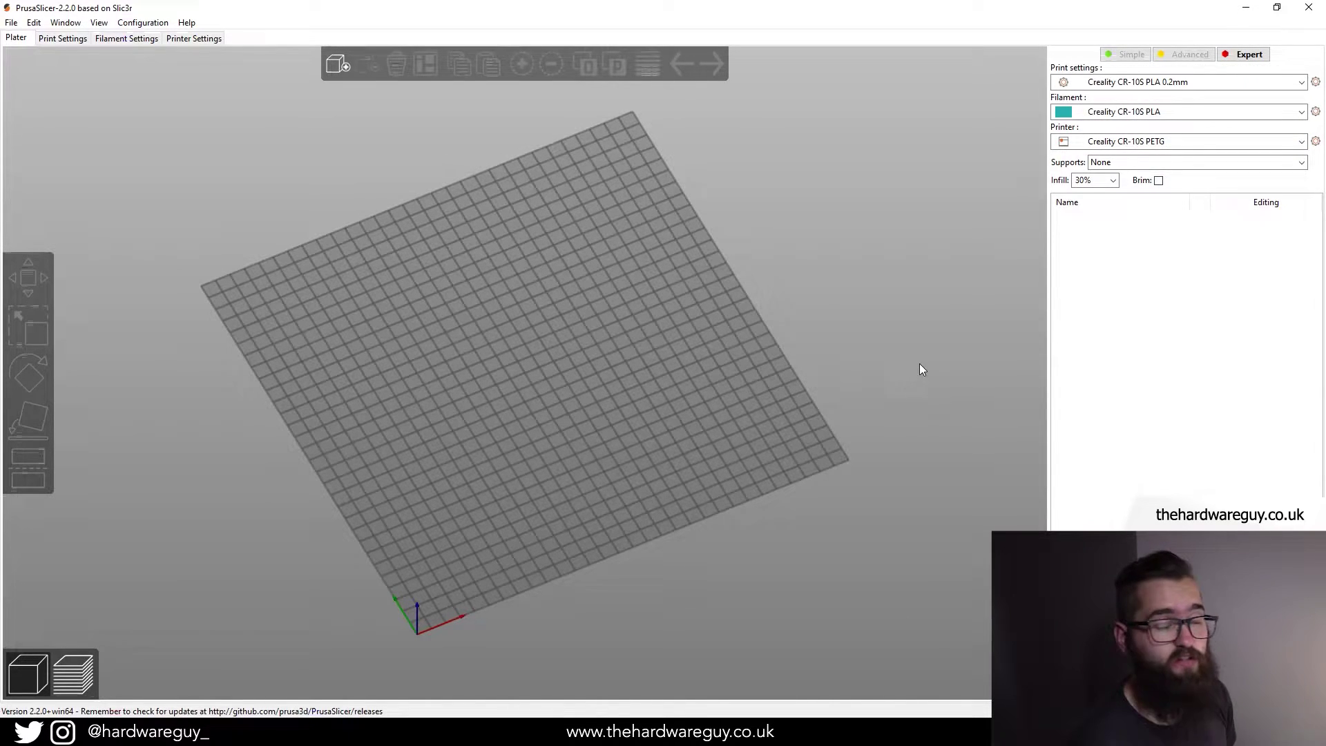
drag(920, 364, 779, 439)
key(1)
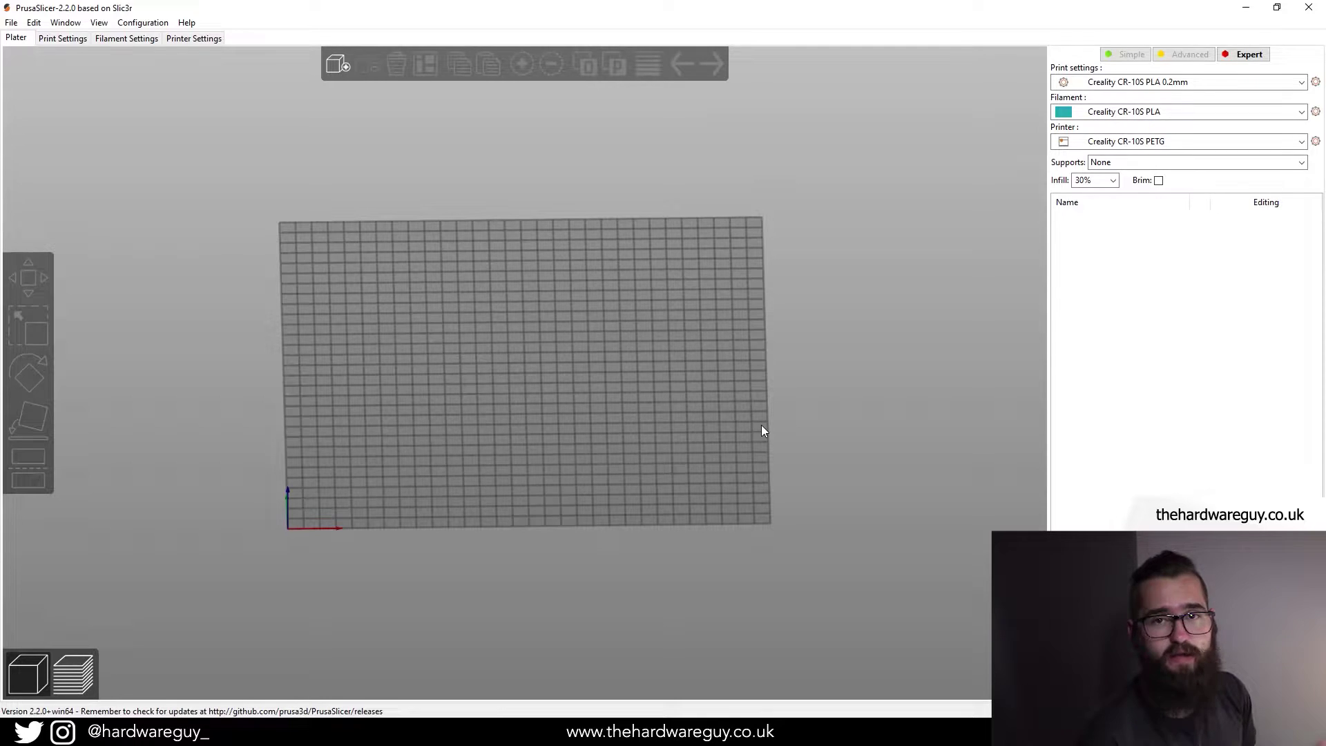
key(0)
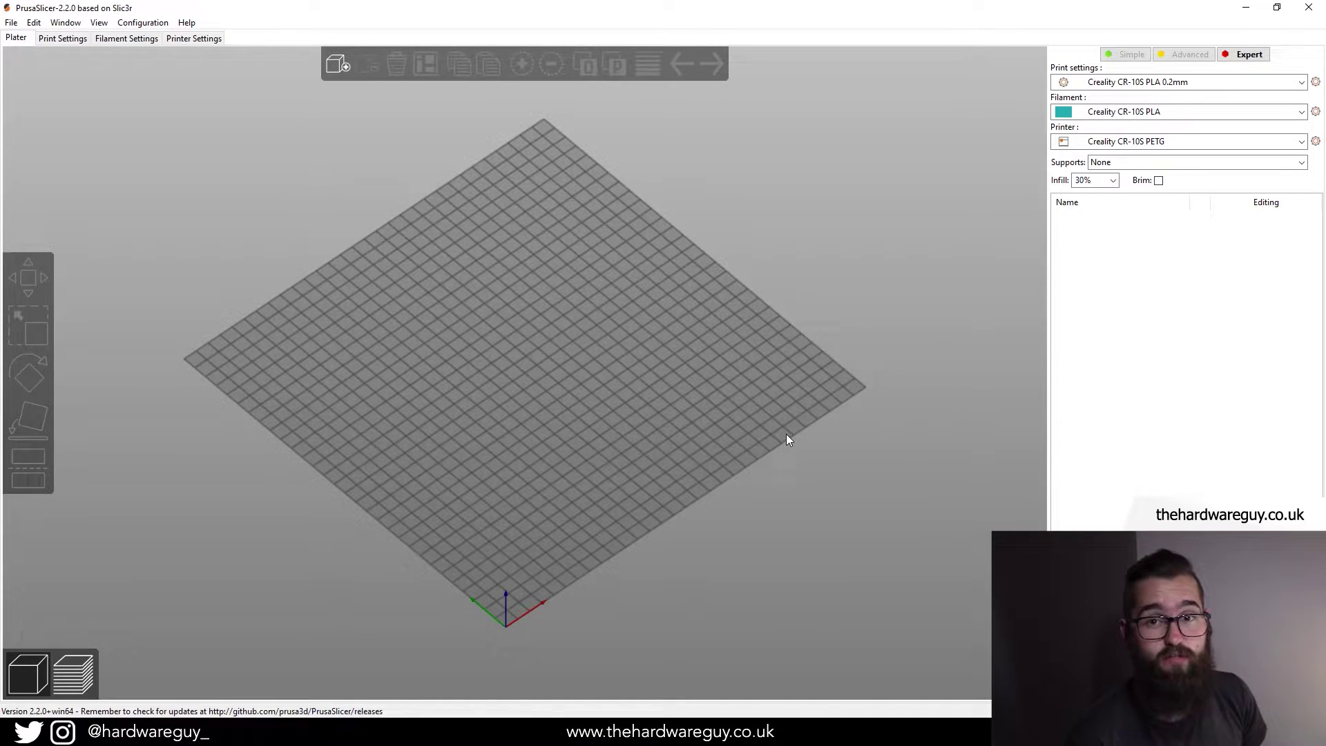
drag(786, 433, 775, 433)
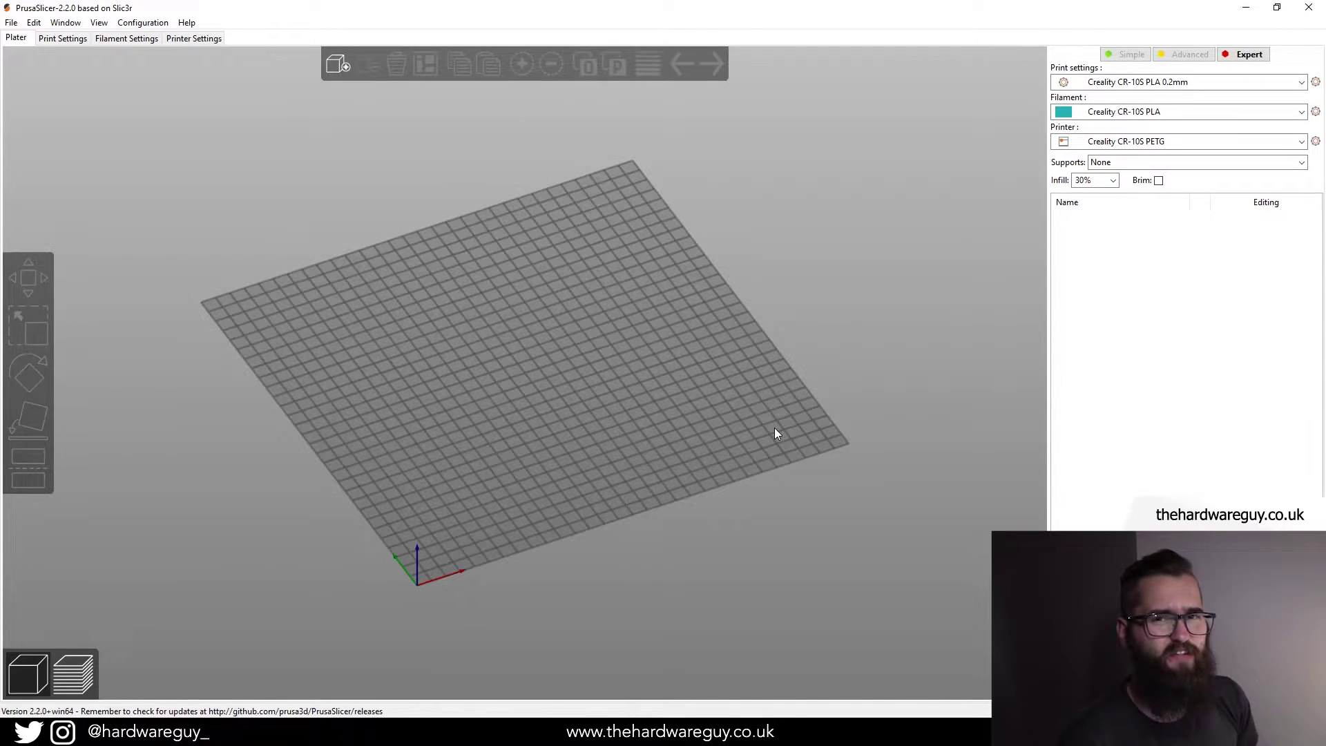
In the Configuration Wizard, define a custom printer profile named 'Tutorial'
click(127, 23)
click(152, 38)
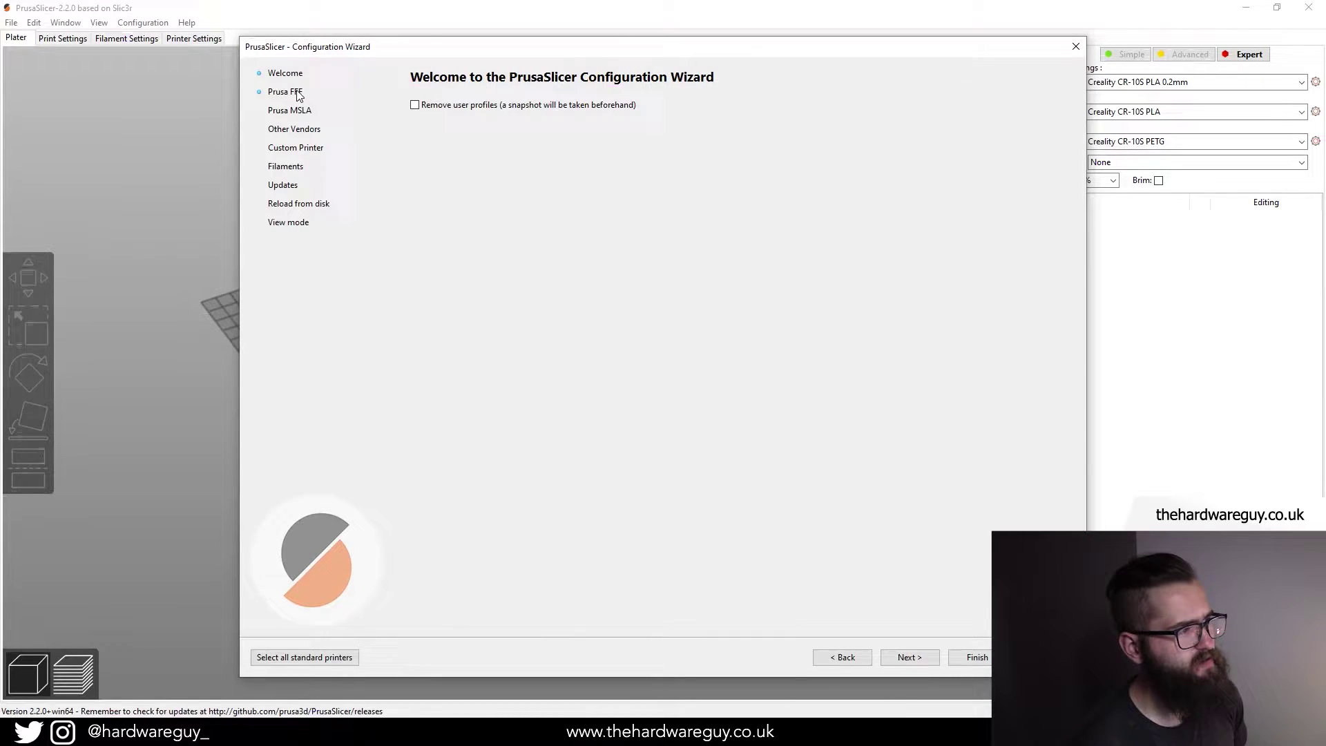
click(301, 149)
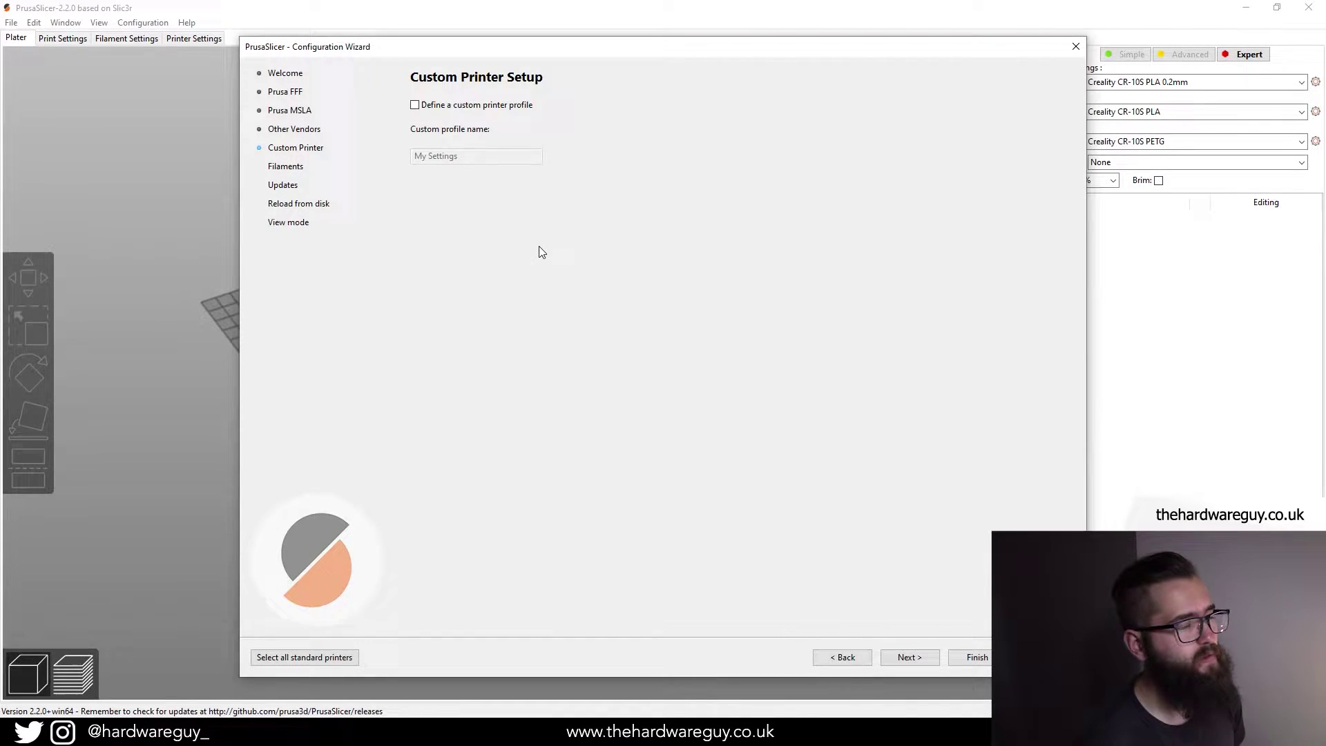
click(415, 106)
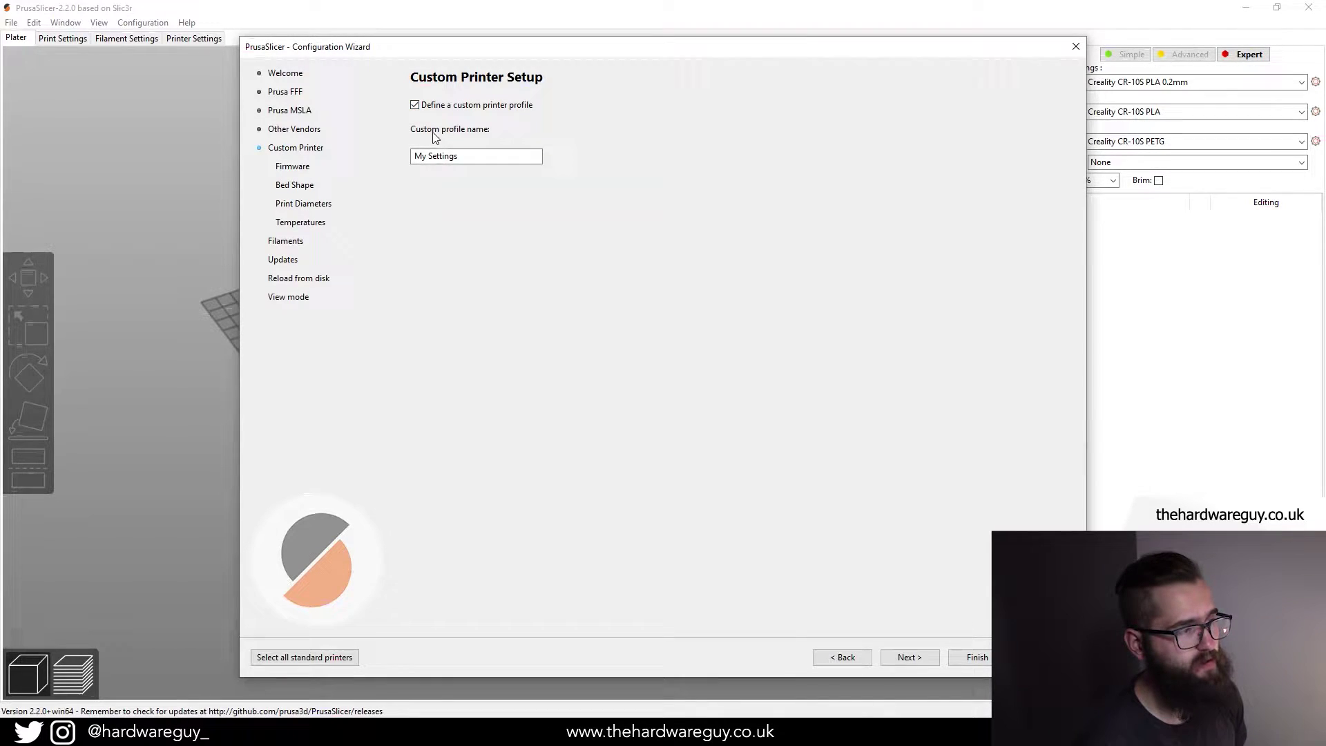
drag(475, 156, 416, 158)
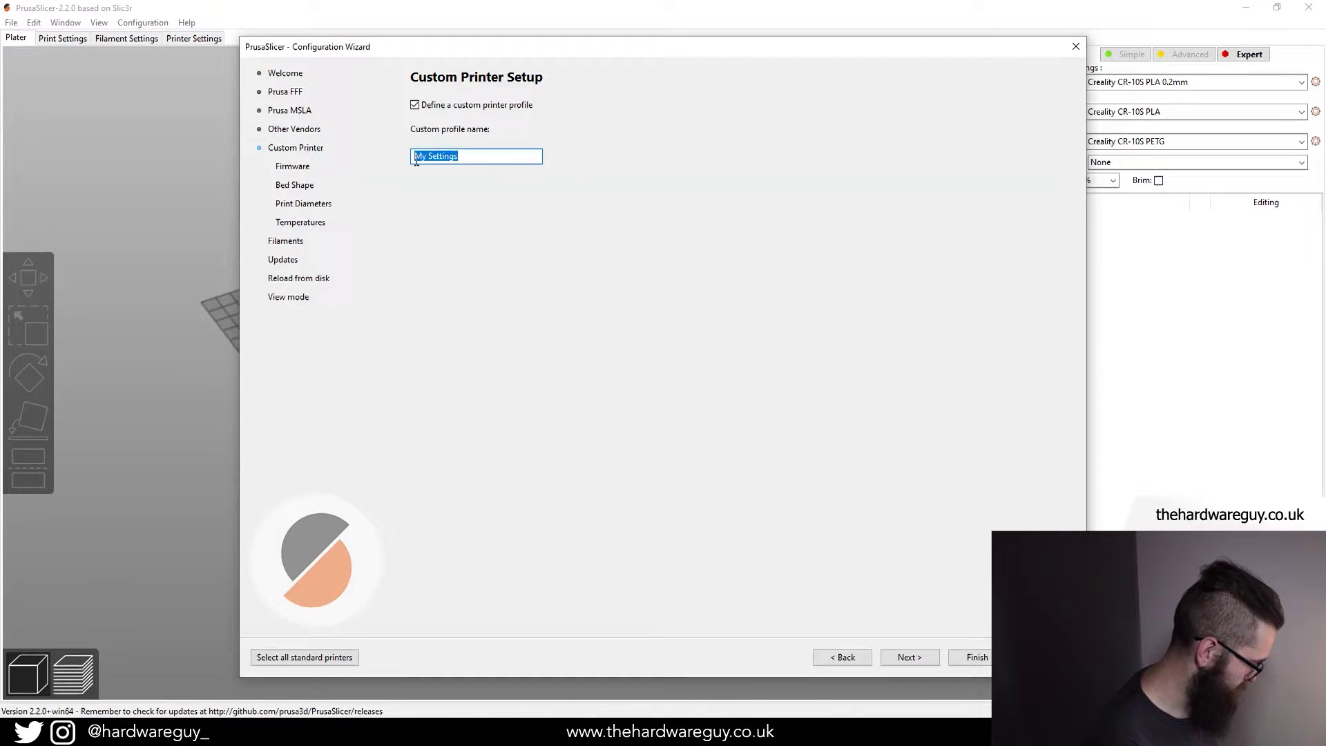
text(Tutorial)
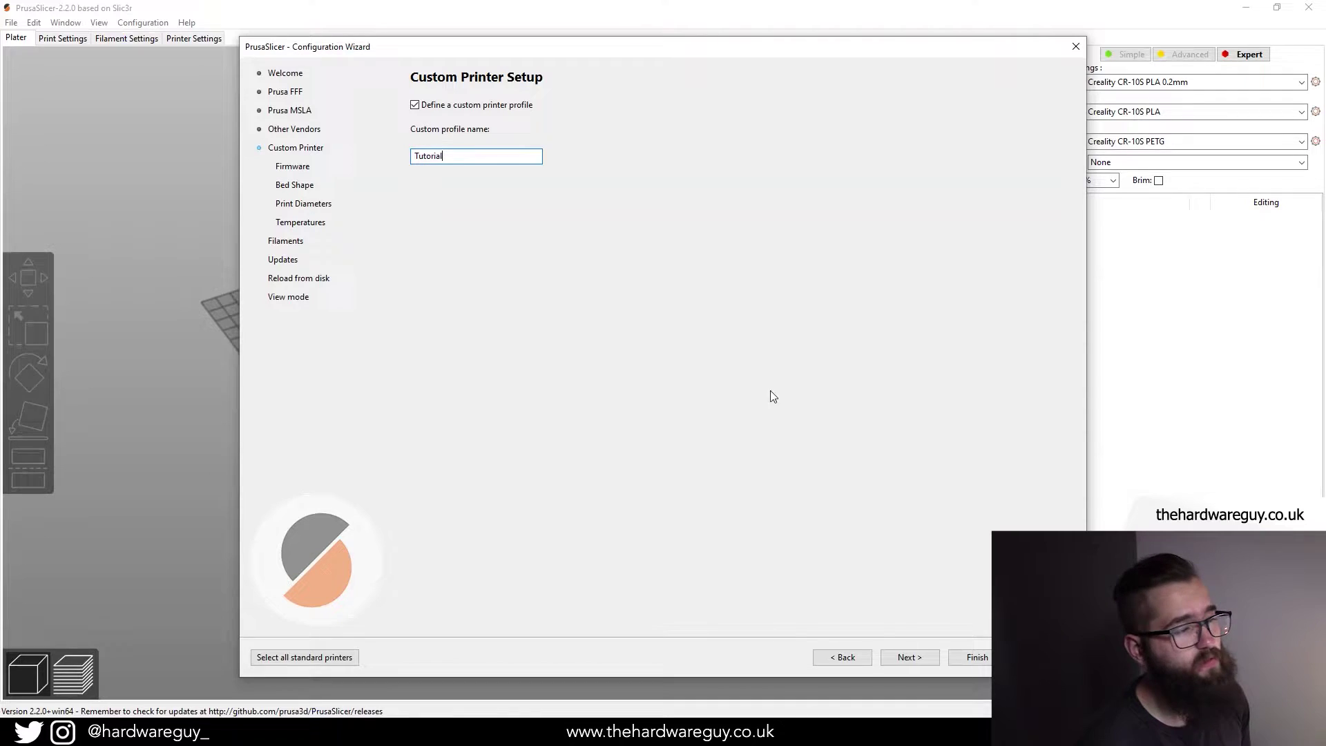
Choose Marlin as the custom printer's firmware type and continue to bed setup
click(902, 659)
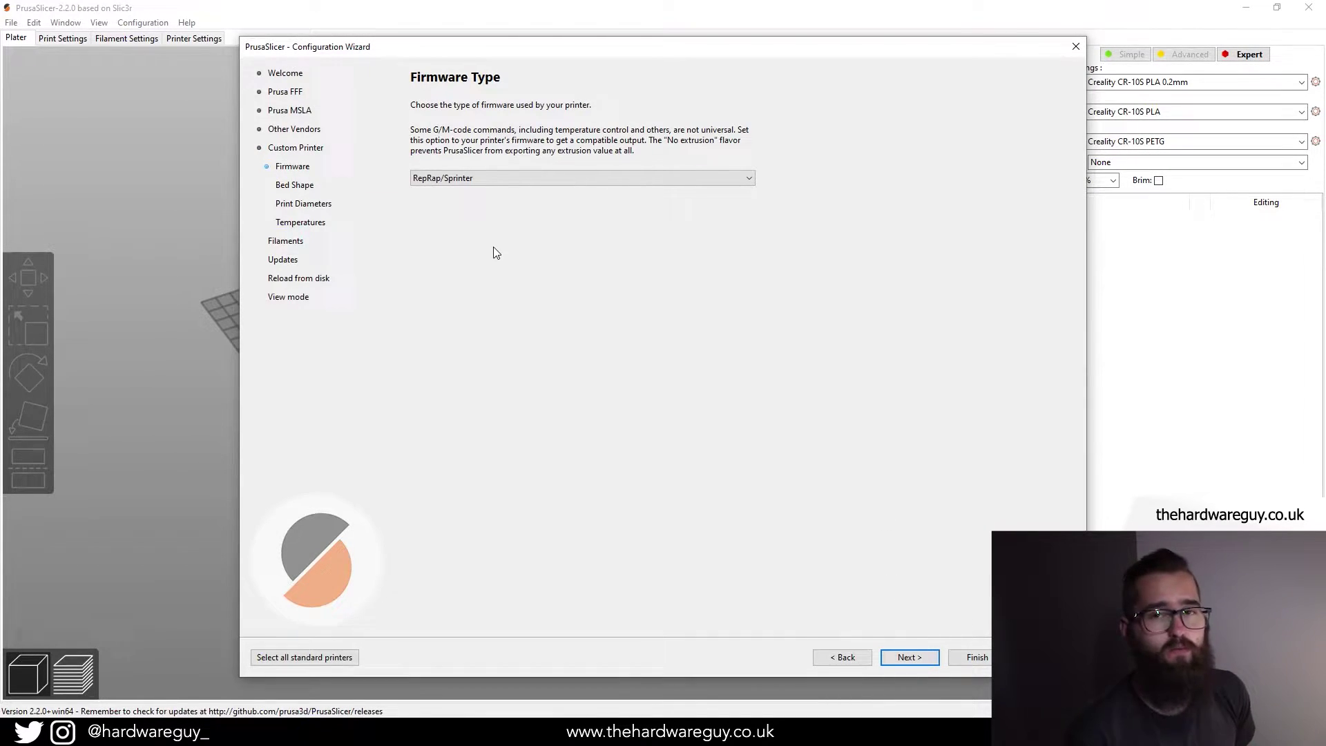
click(545, 179)
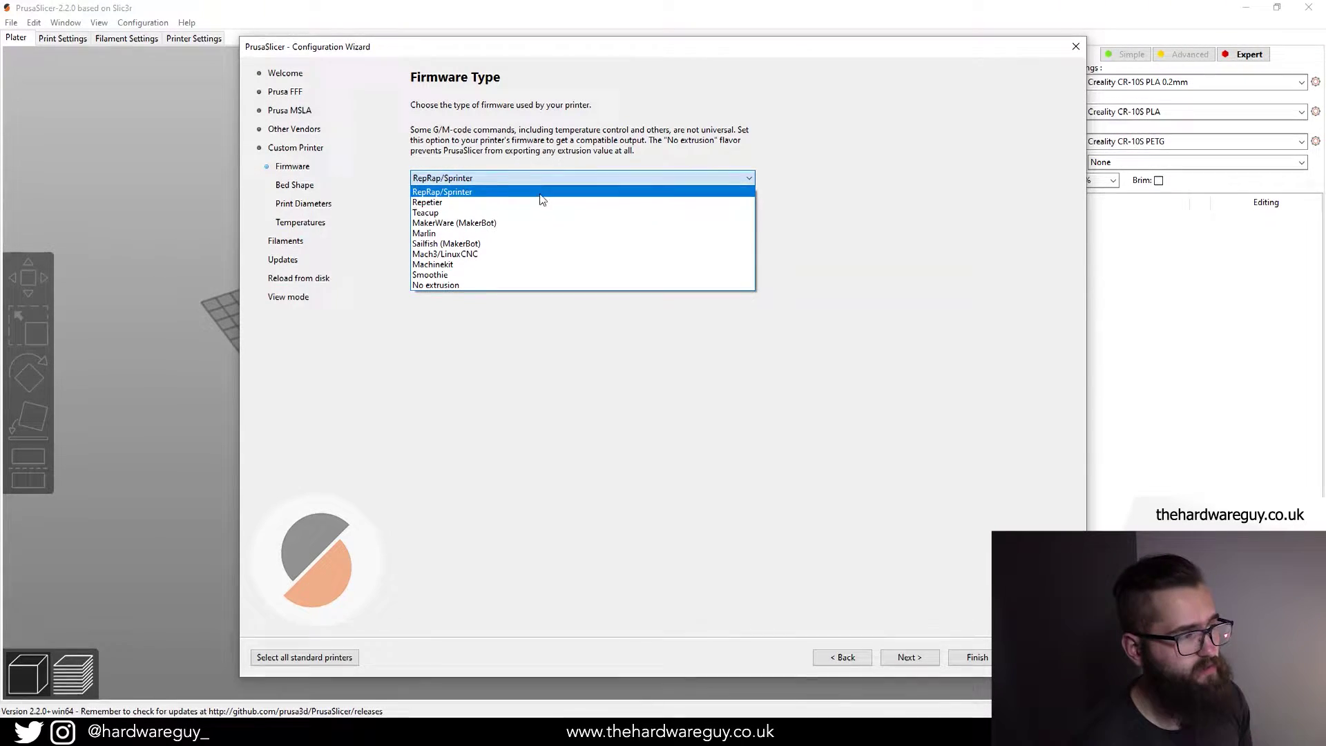
click(513, 233)
click(905, 659)
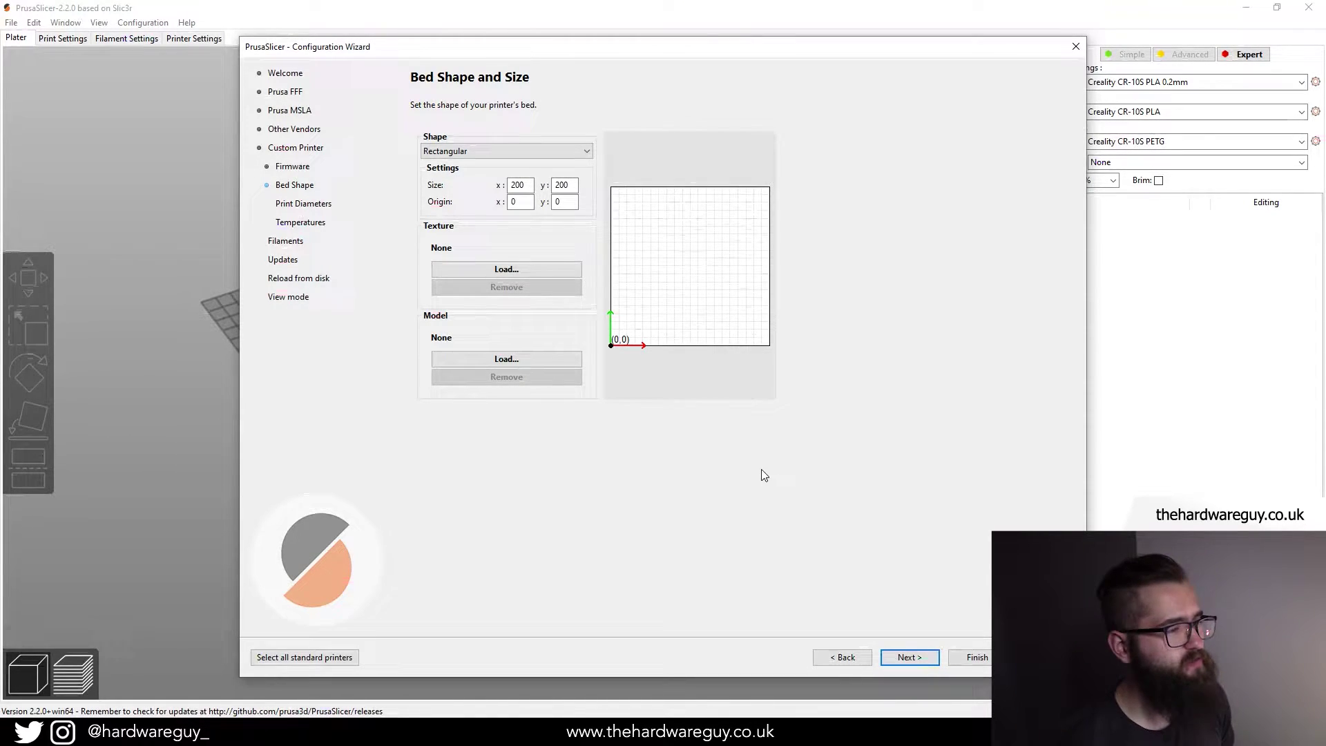
Set the bed size to 290 × 290 and continue to nozzle and filament diameters
drag(531, 185, 503, 190)
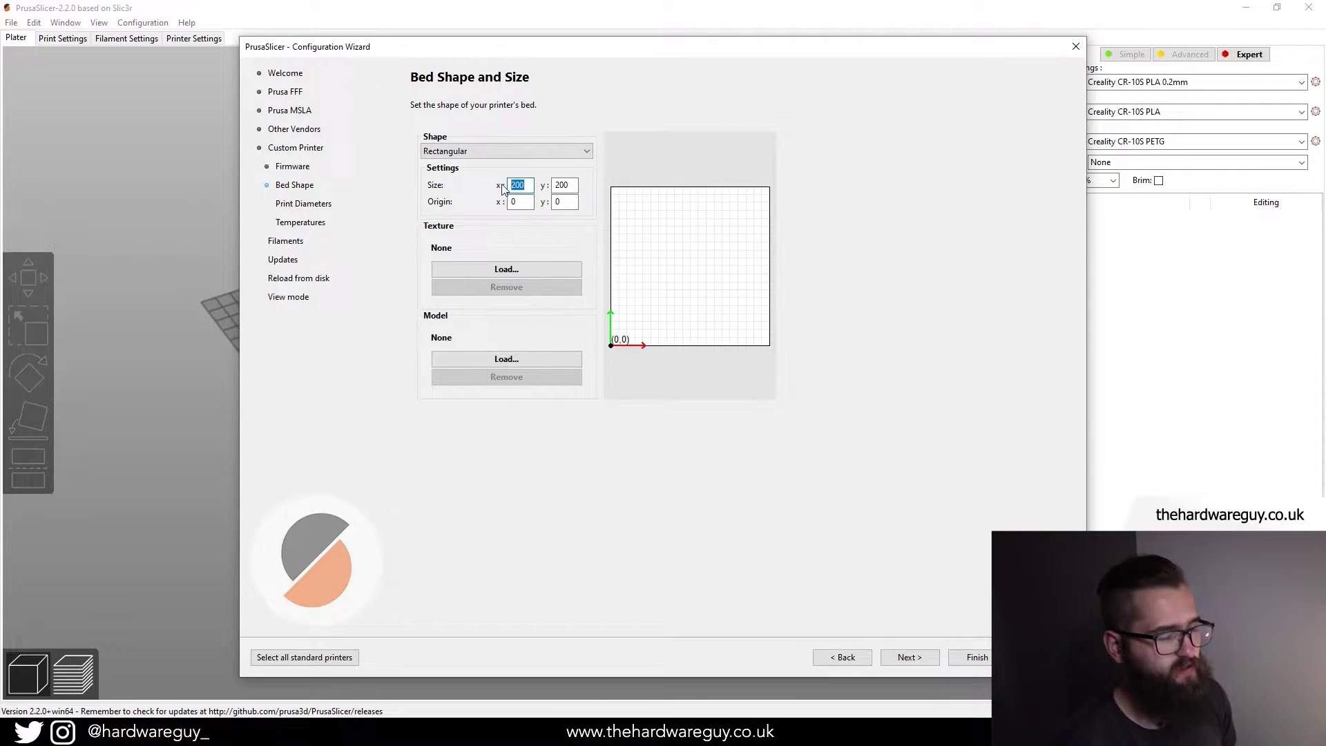
text(390)
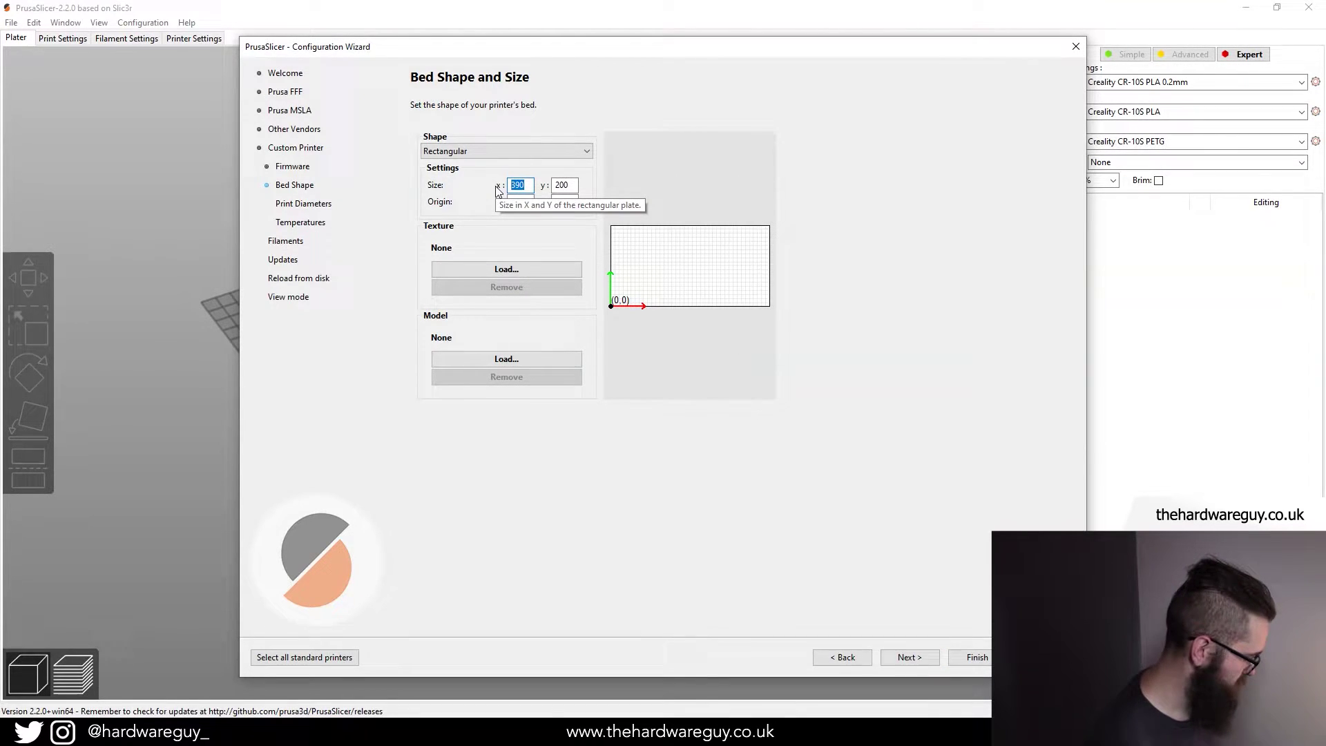
text(290)
key(Tab)
text(290)
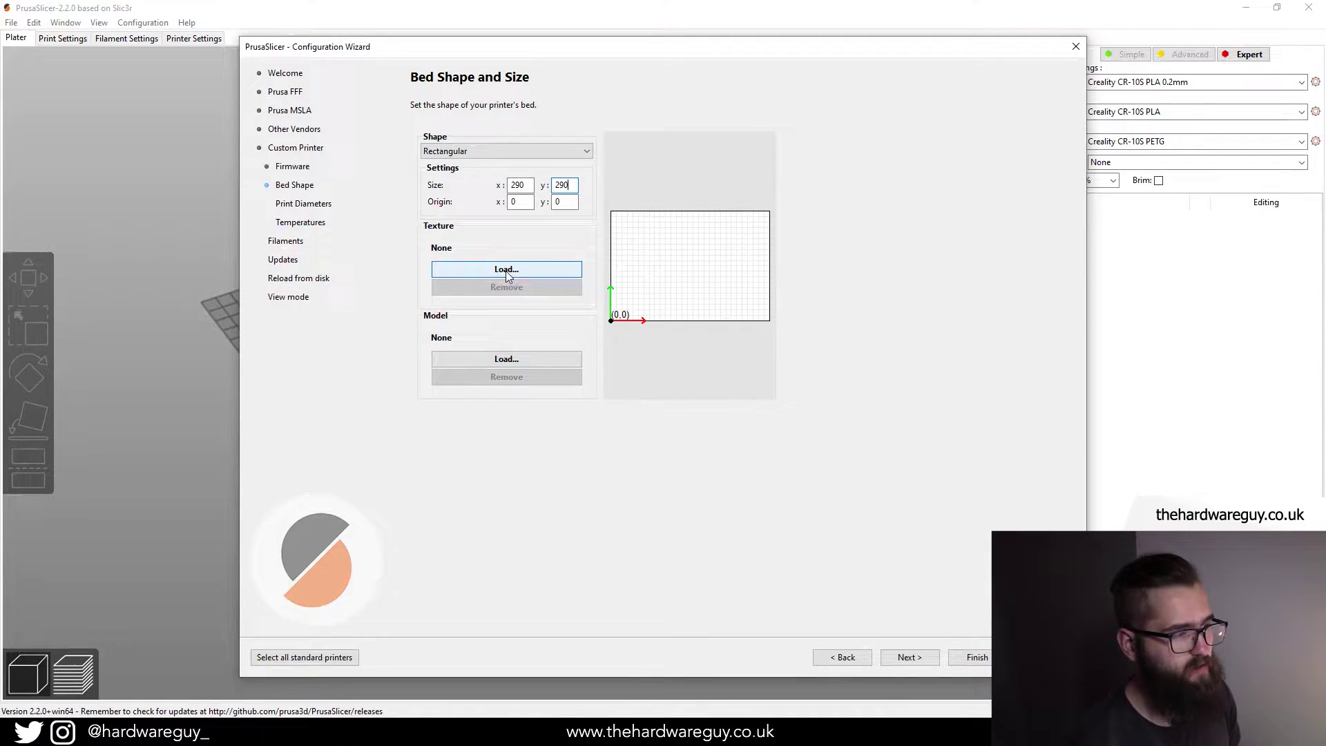
click(910, 658)
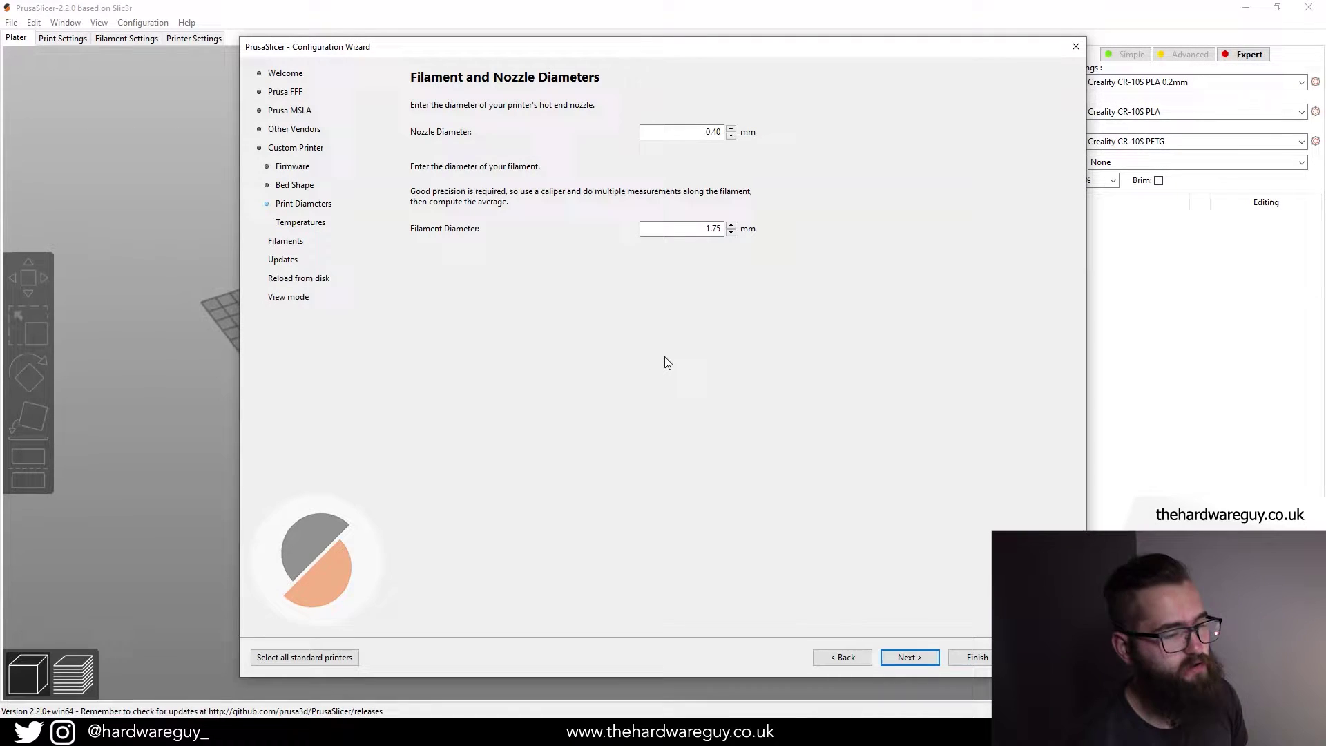
Keep the default diameters and set 215 °C extrusion and 70 °C bed temperatures
key(Return)
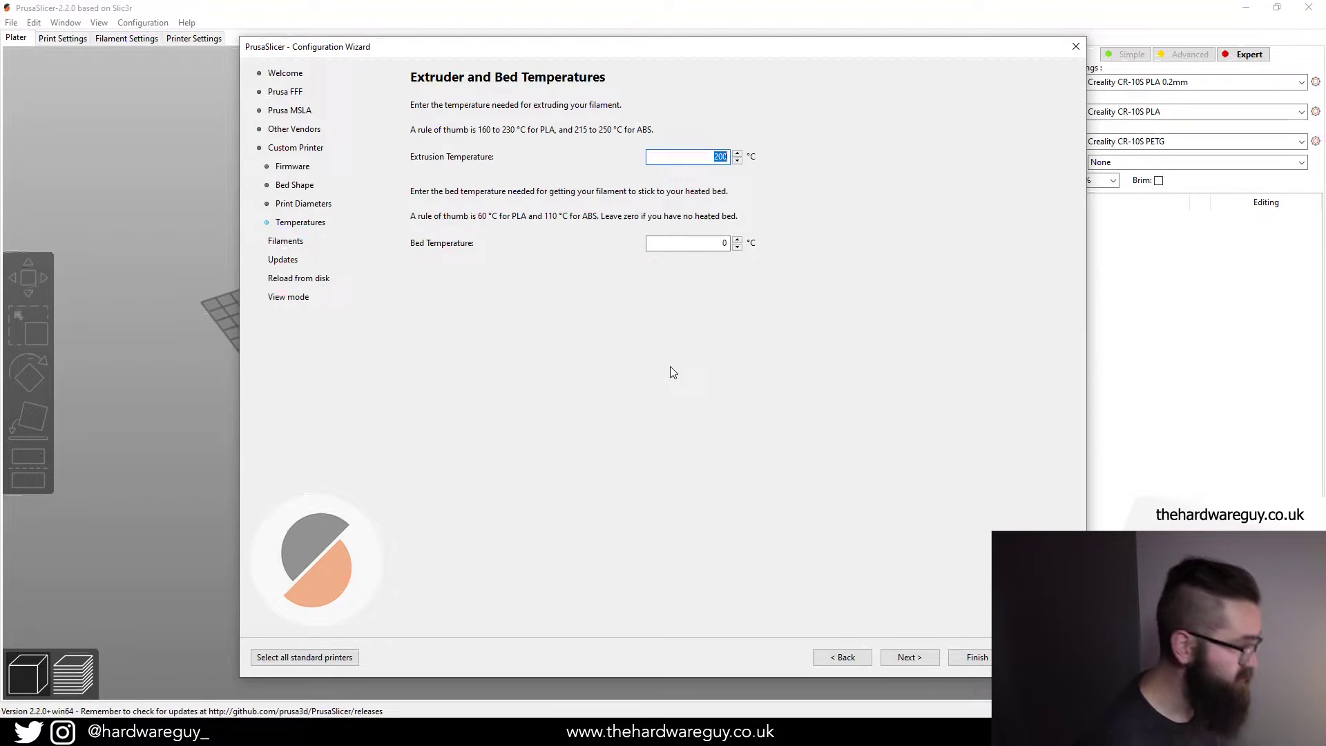
text(215)
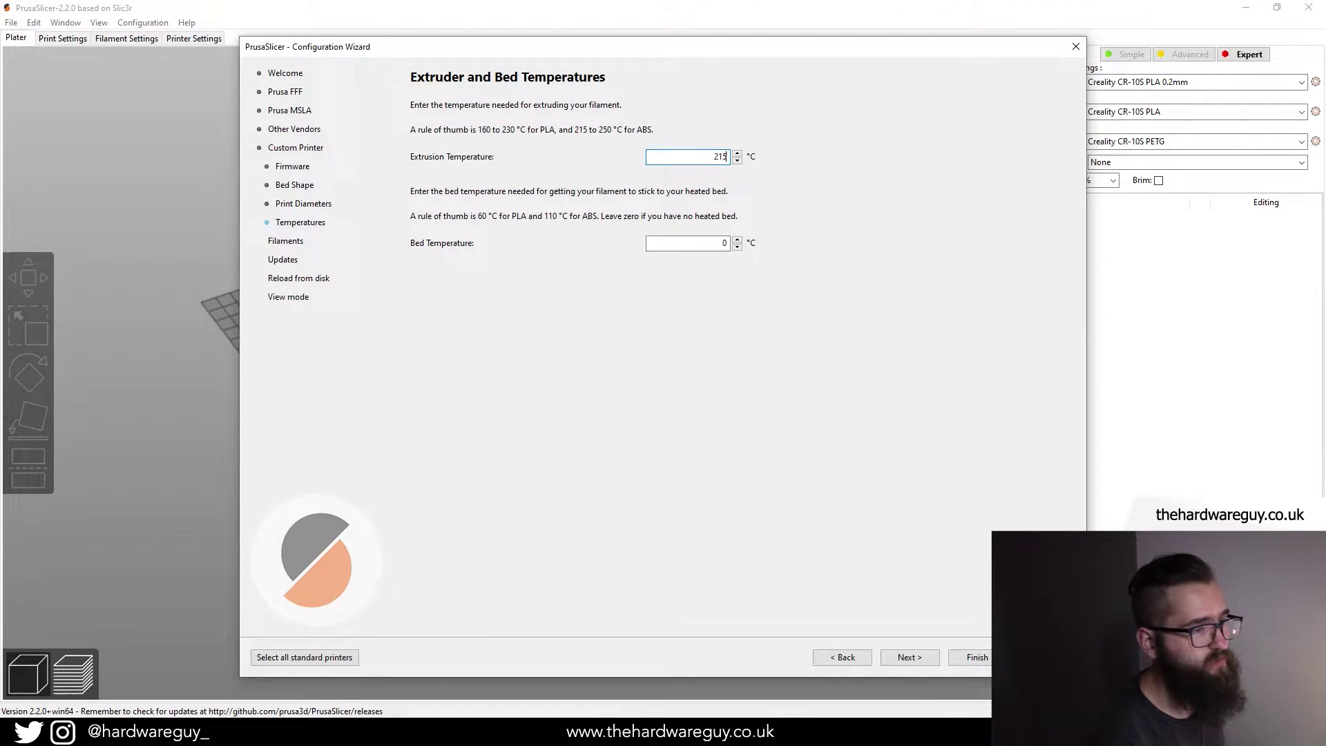
double_click(723, 242)
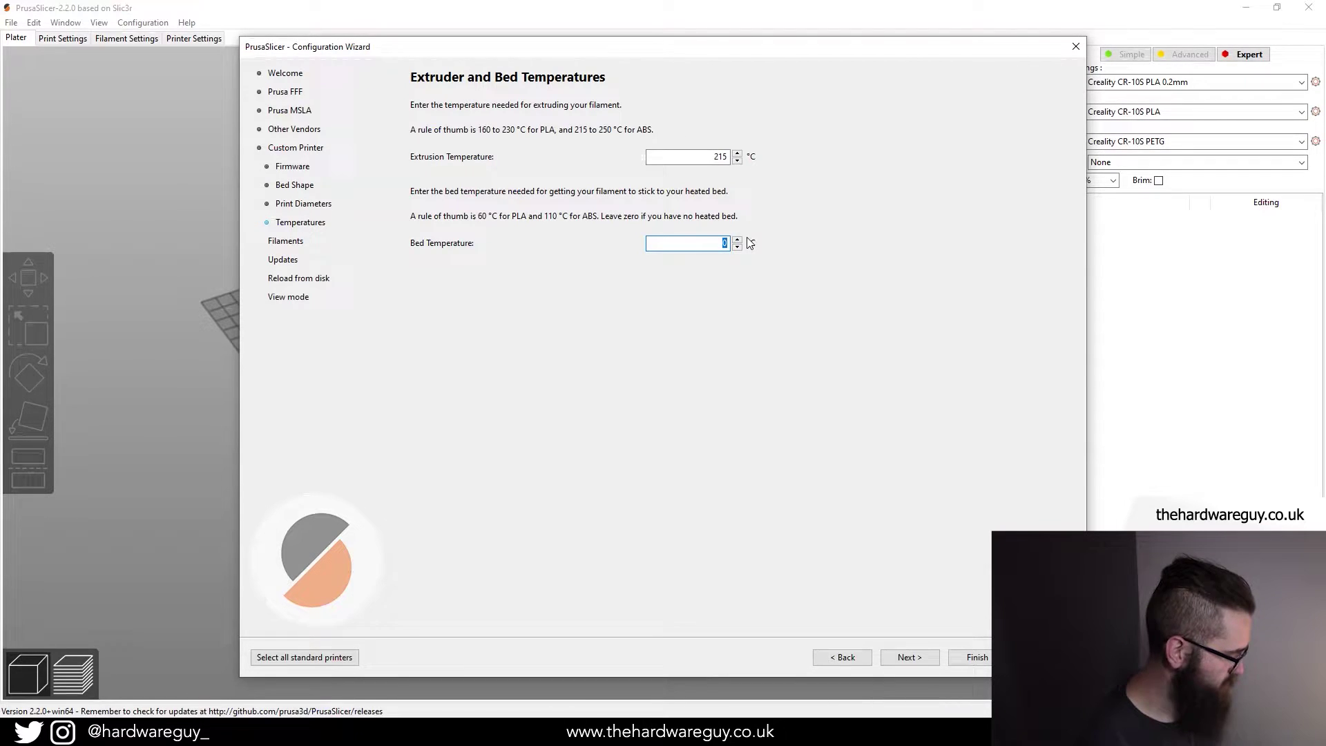
text(70)
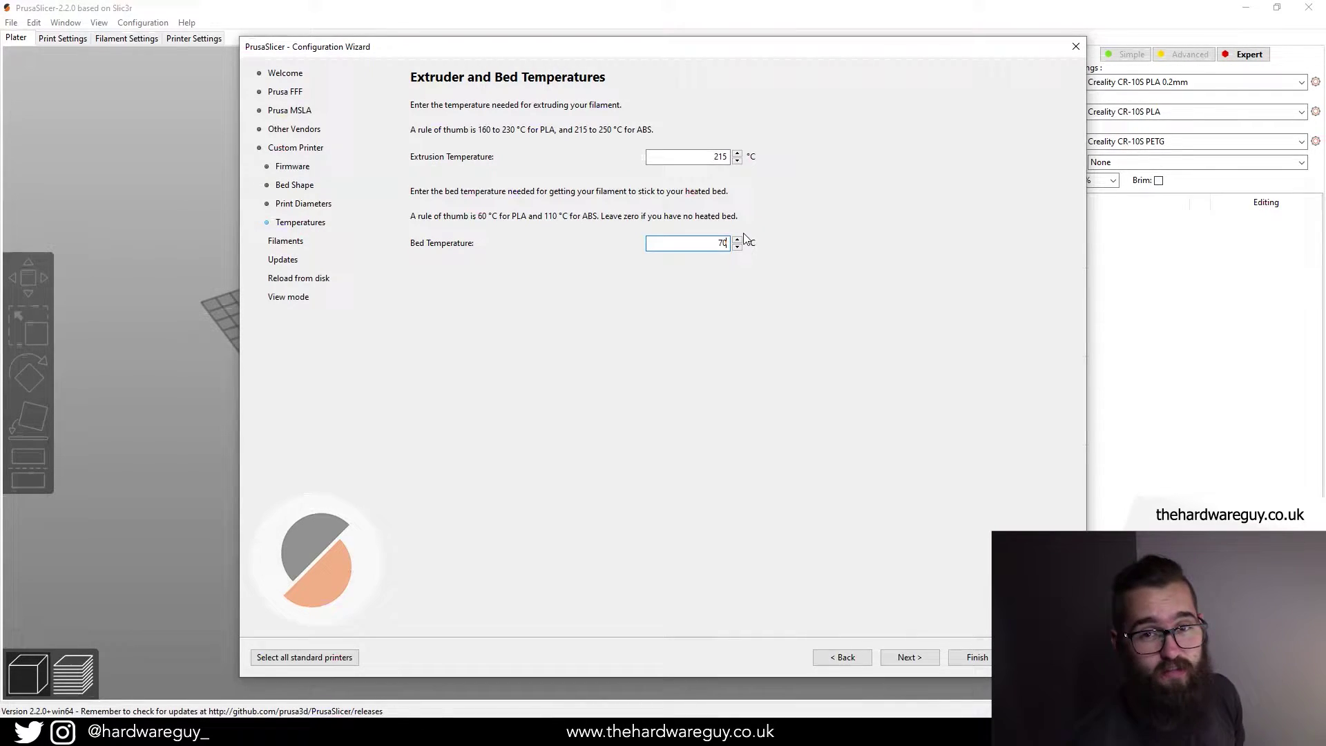
click(906, 658)
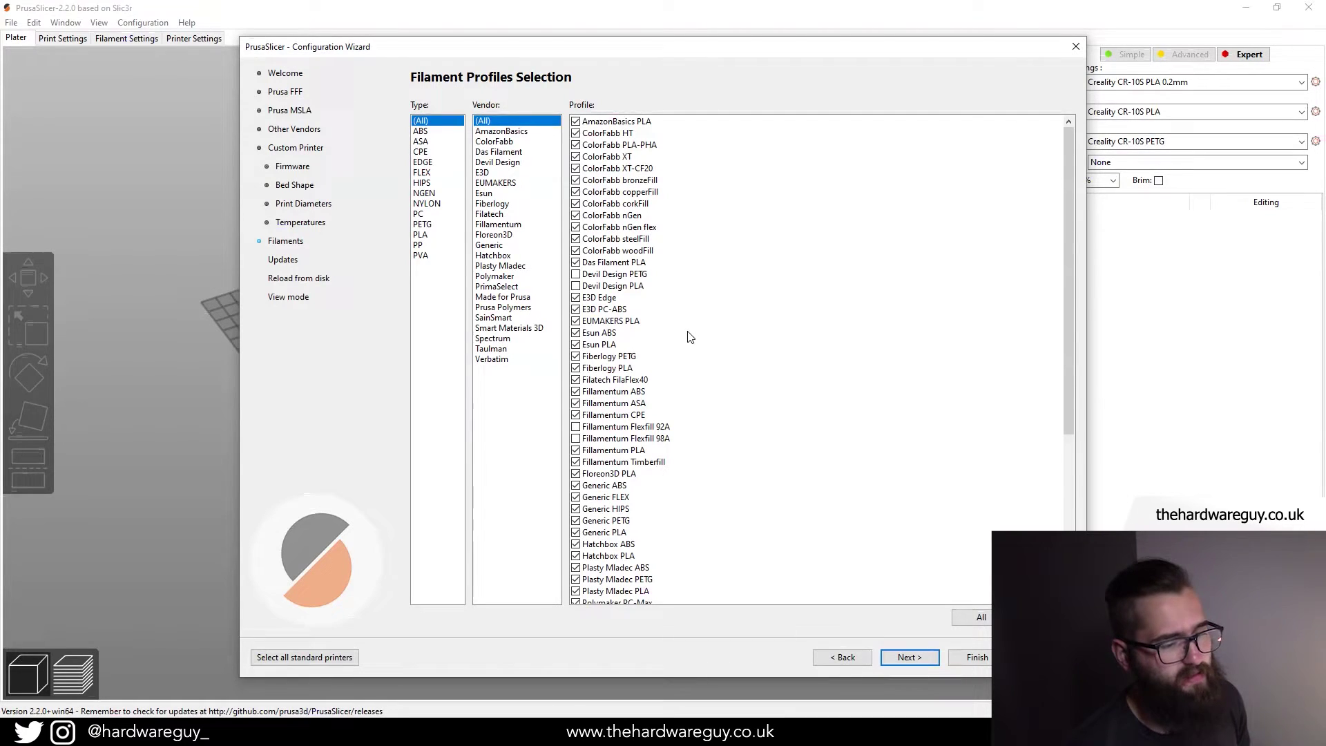
Skip the filament, updates and reload steps, keep Expert mode, and finish the wizard
scroll(691, 337, down, 8)
scroll(650, 397, up, 8)
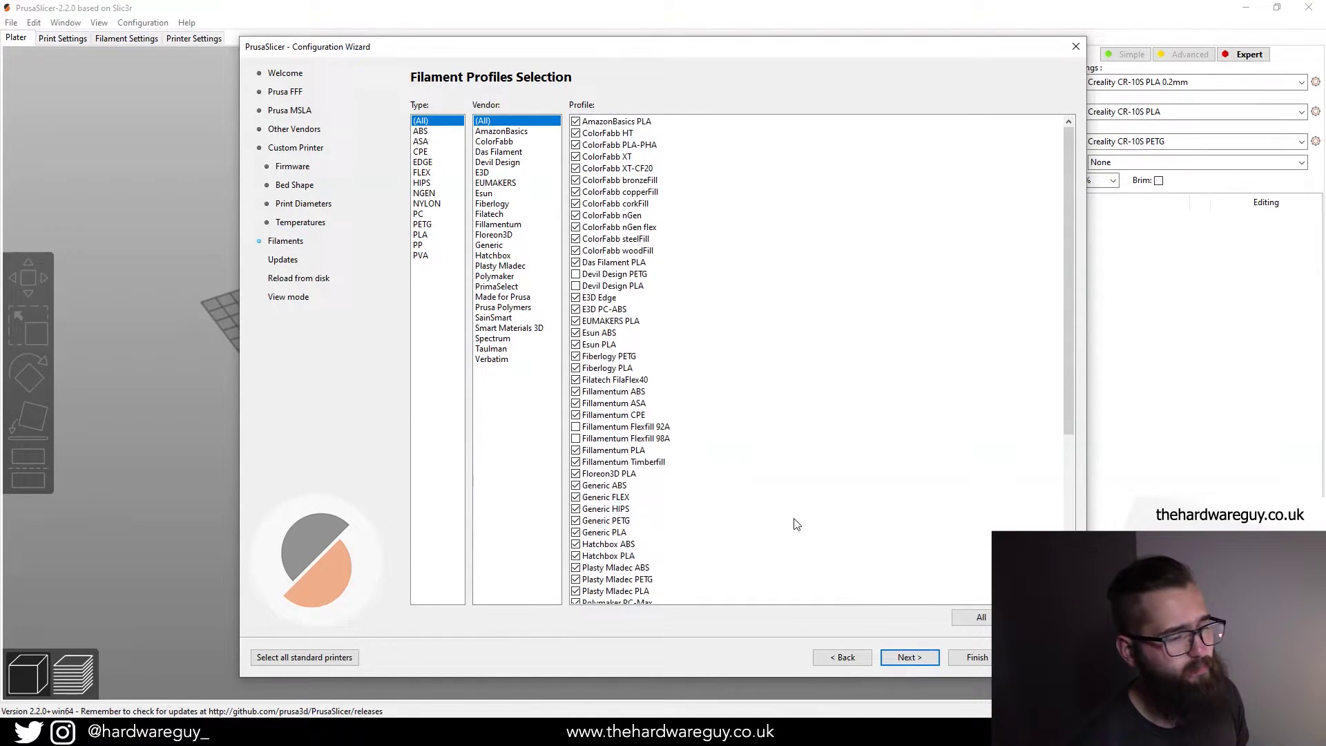
click(908, 658)
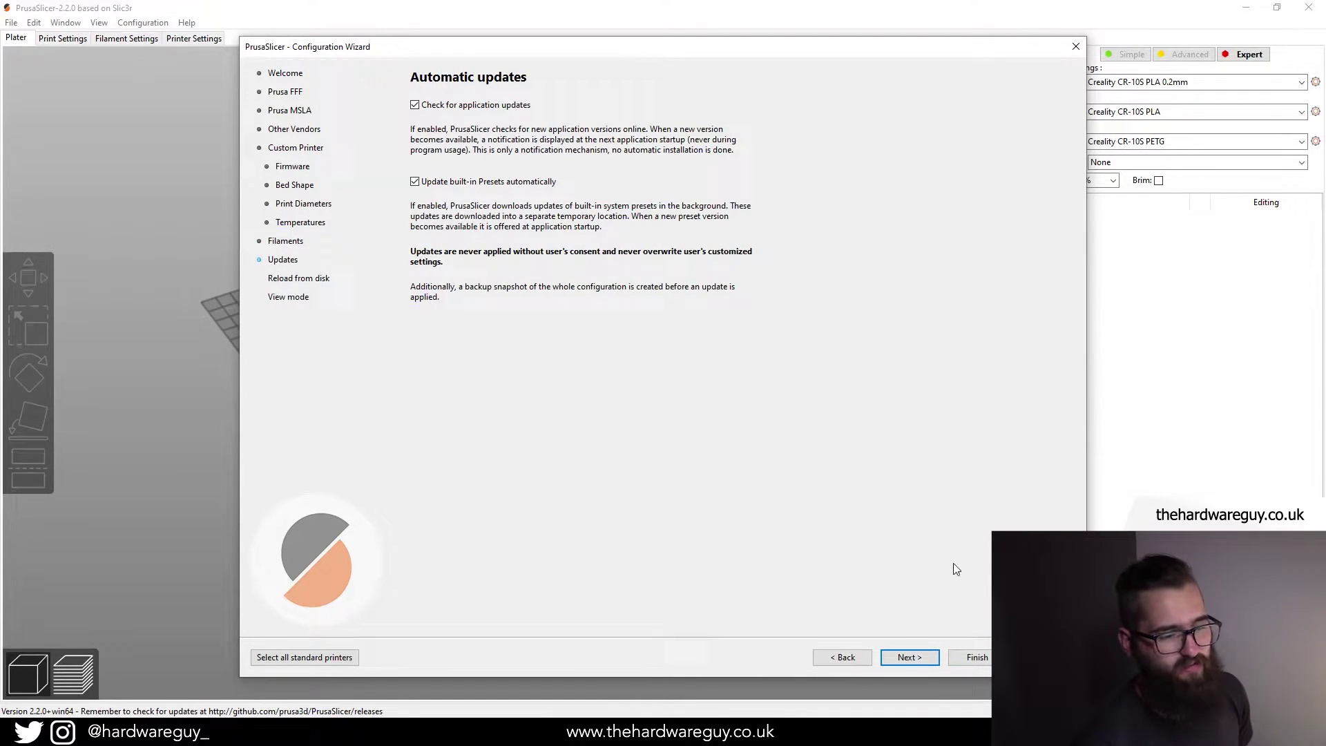
click(911, 661)
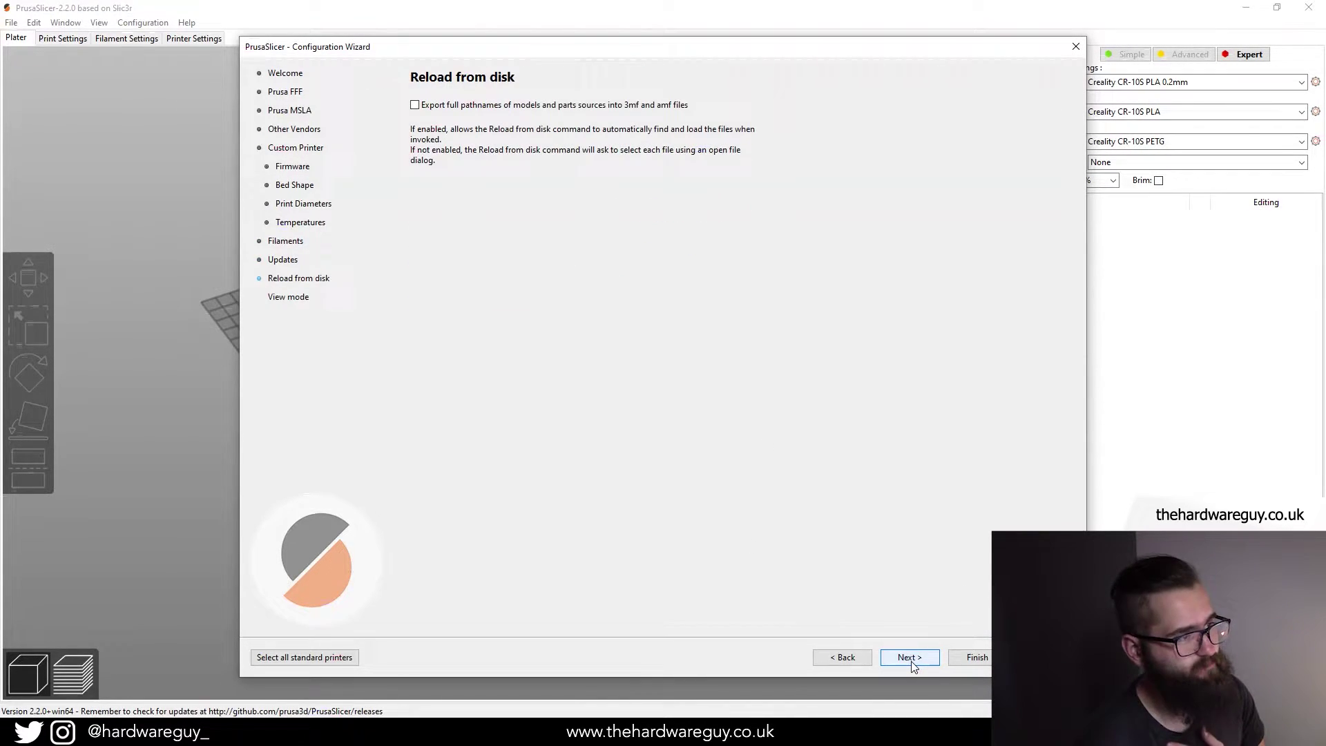
click(911, 661)
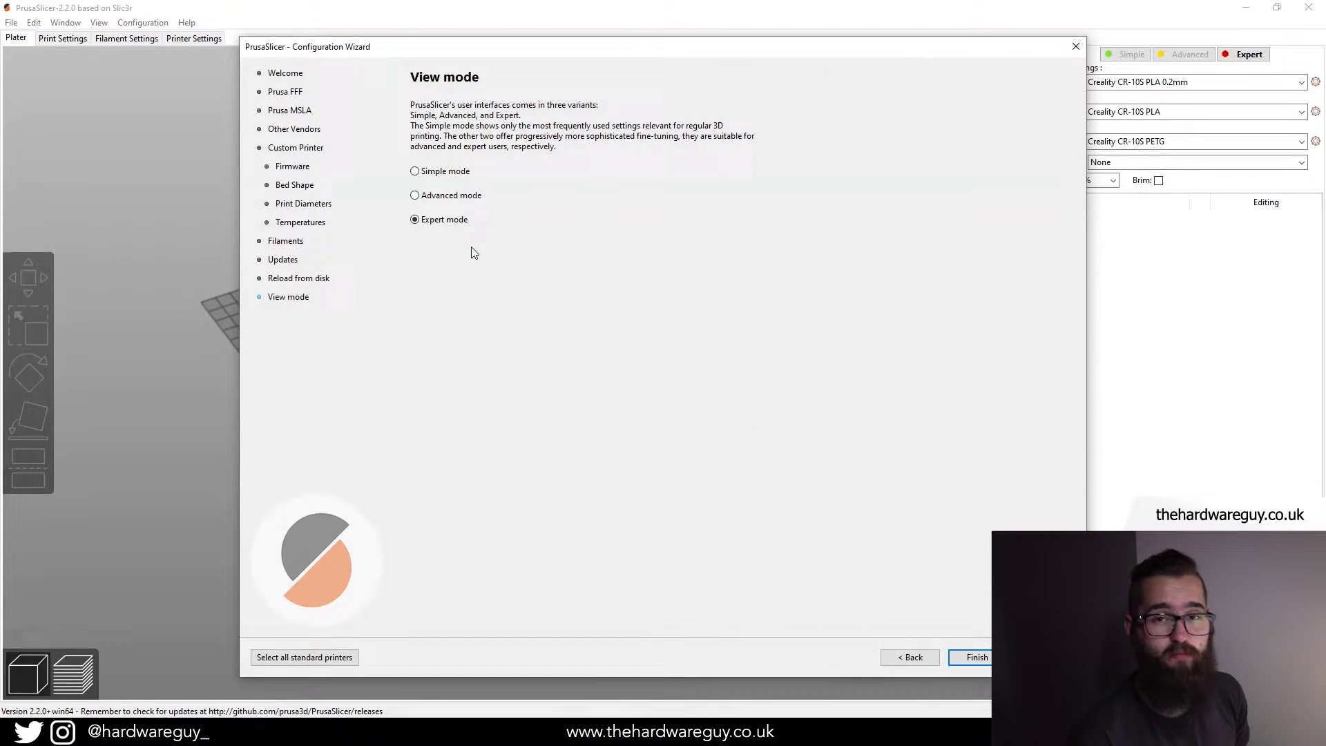
click(970, 657)
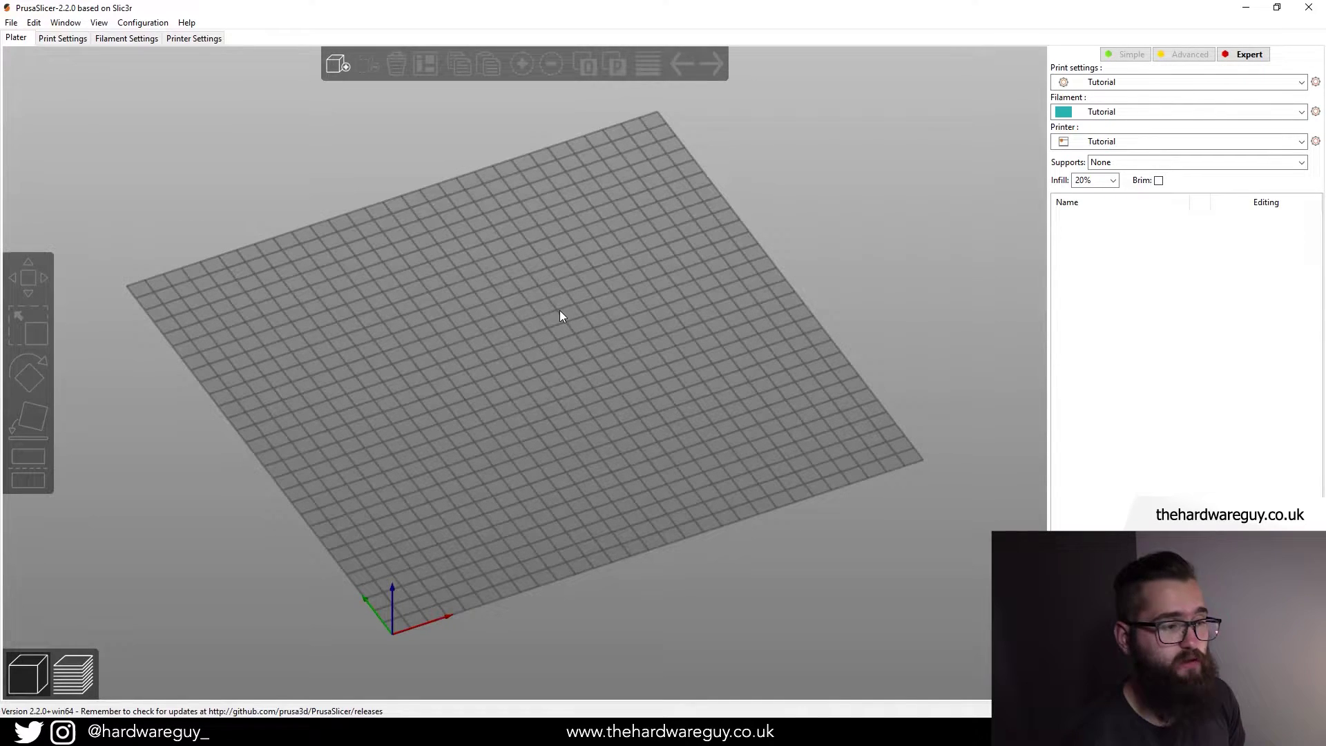
Try the Original Prusa i3 MK3S PETG printer preset, then switch back to Tutorial
scroll(559, 316, down, 2)
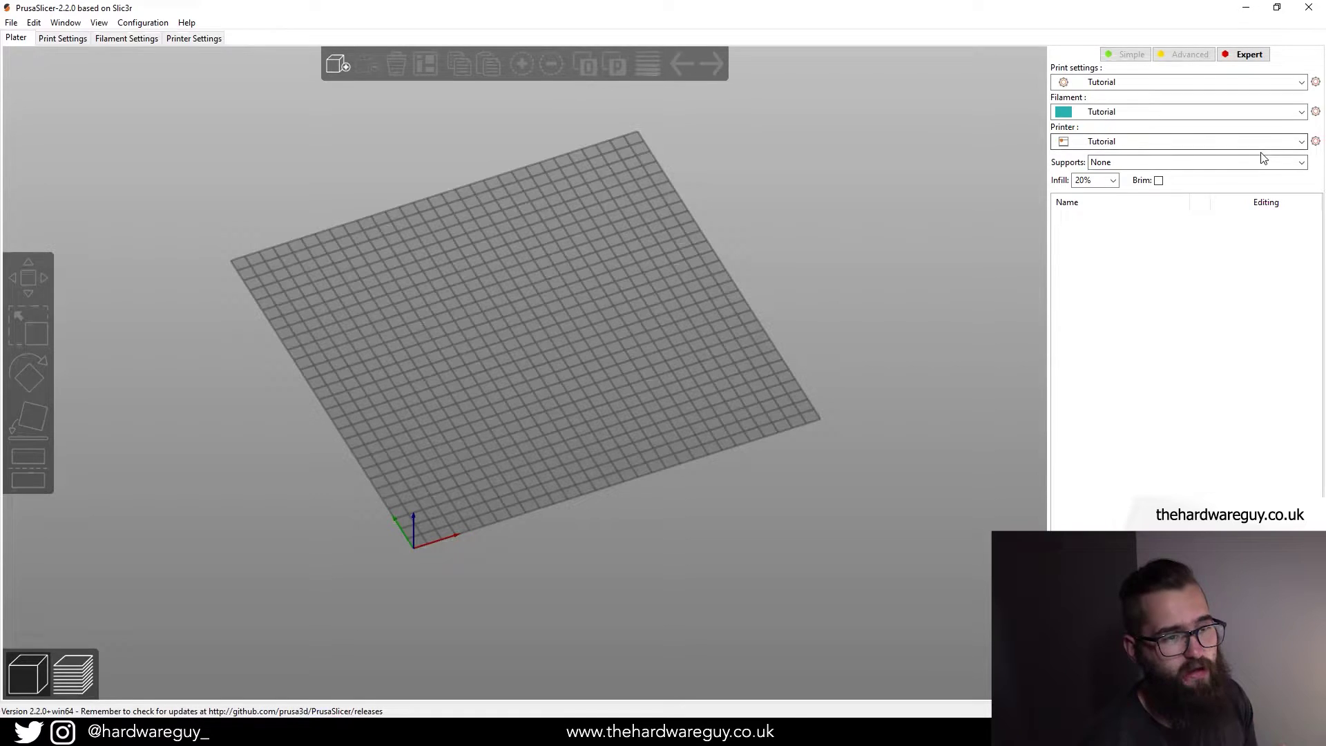
click(1303, 144)
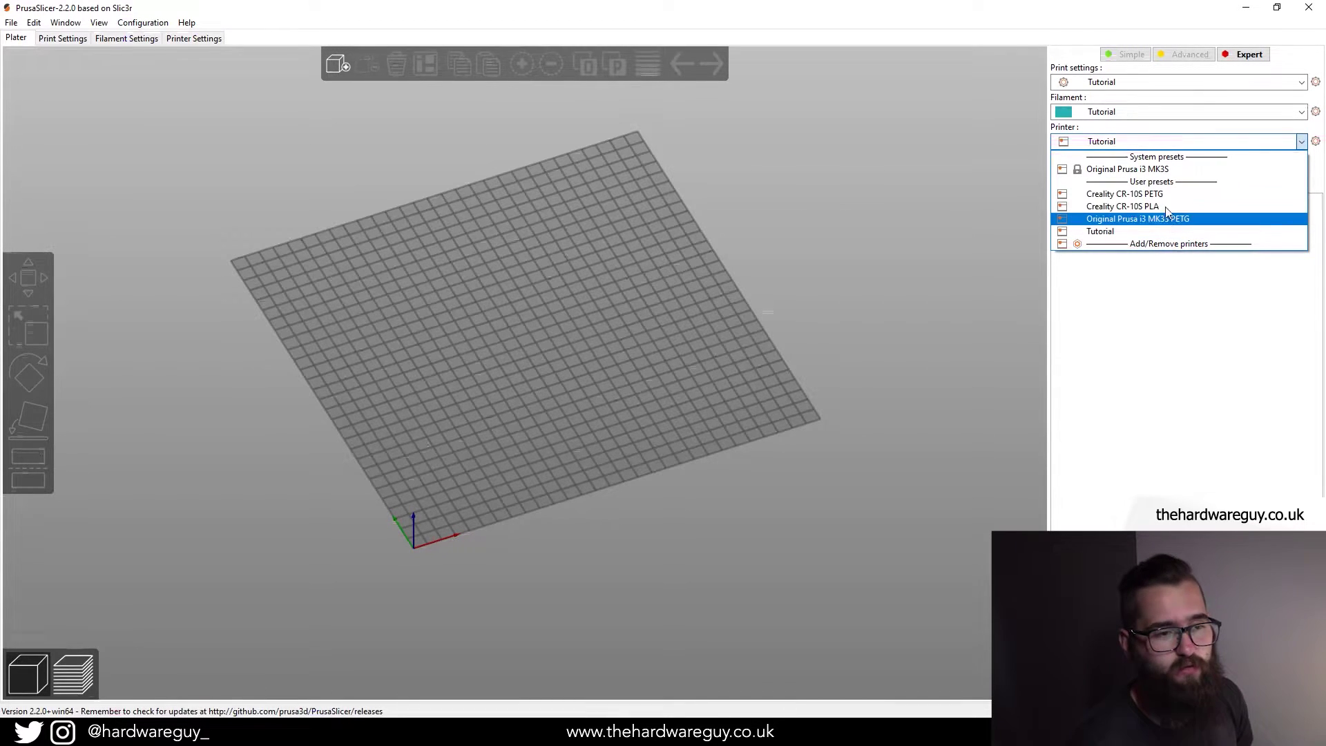
click(1169, 218)
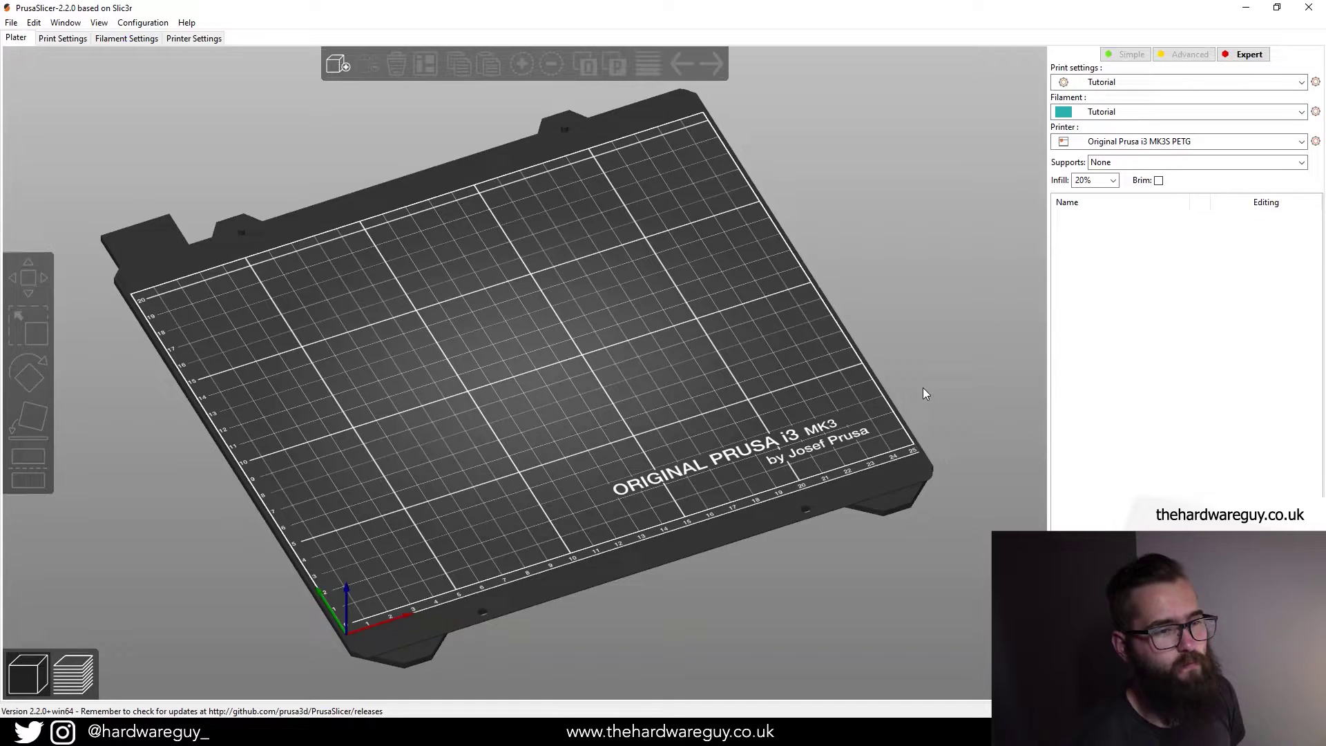
click(1281, 143)
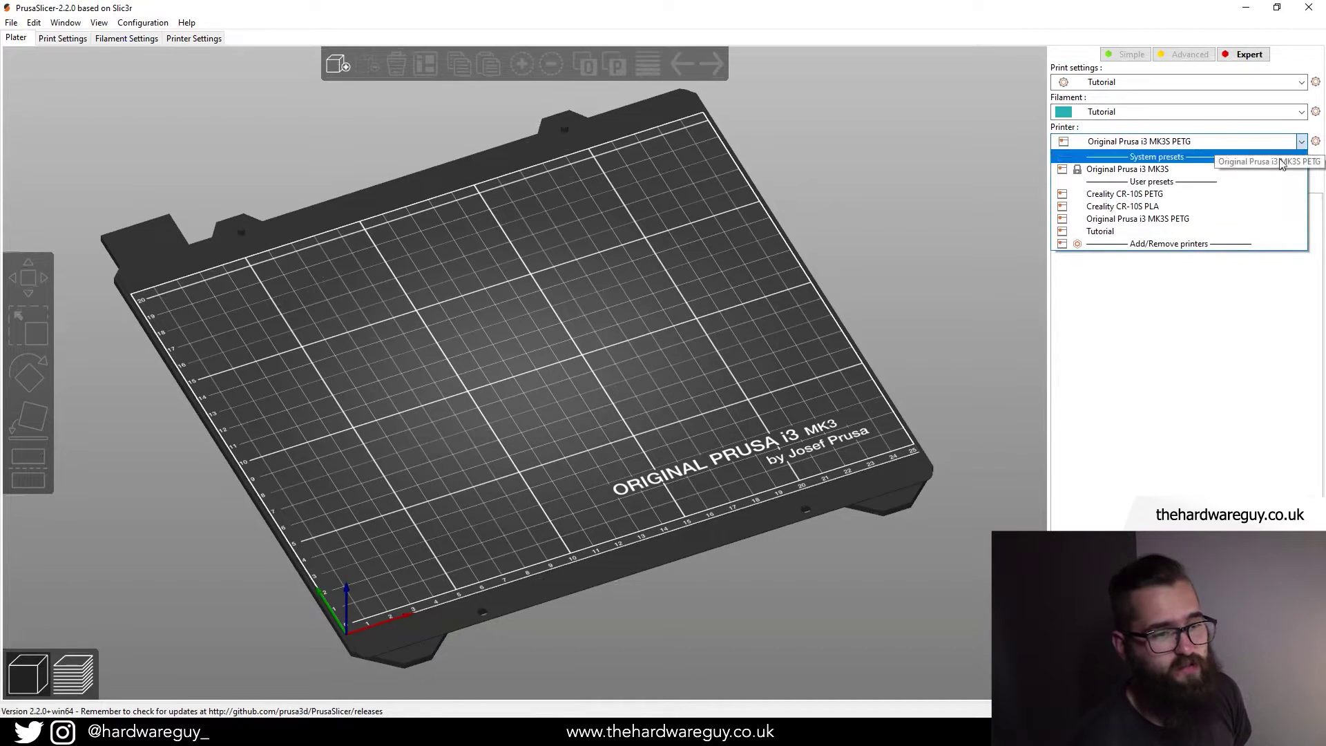
click(1188, 231)
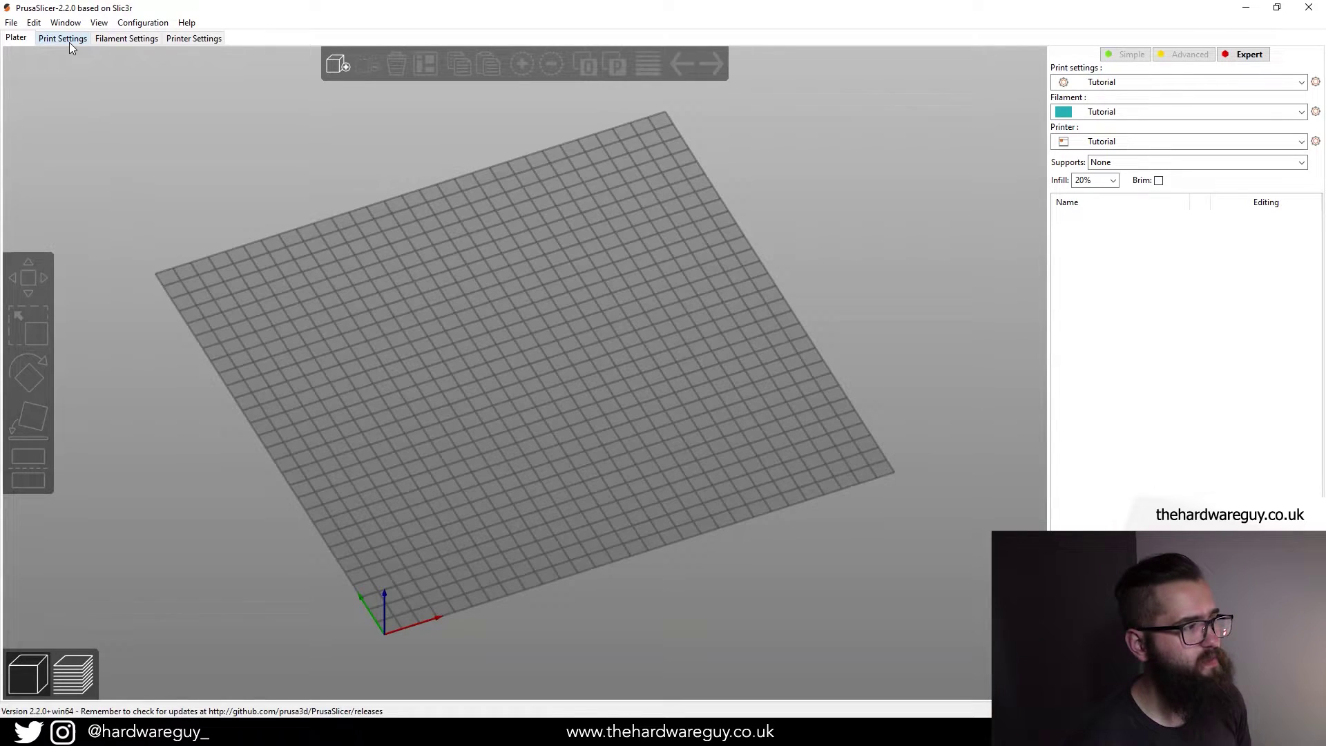
View the Tutorial printer's Machine limits page in Printer Settings
click(193, 38)
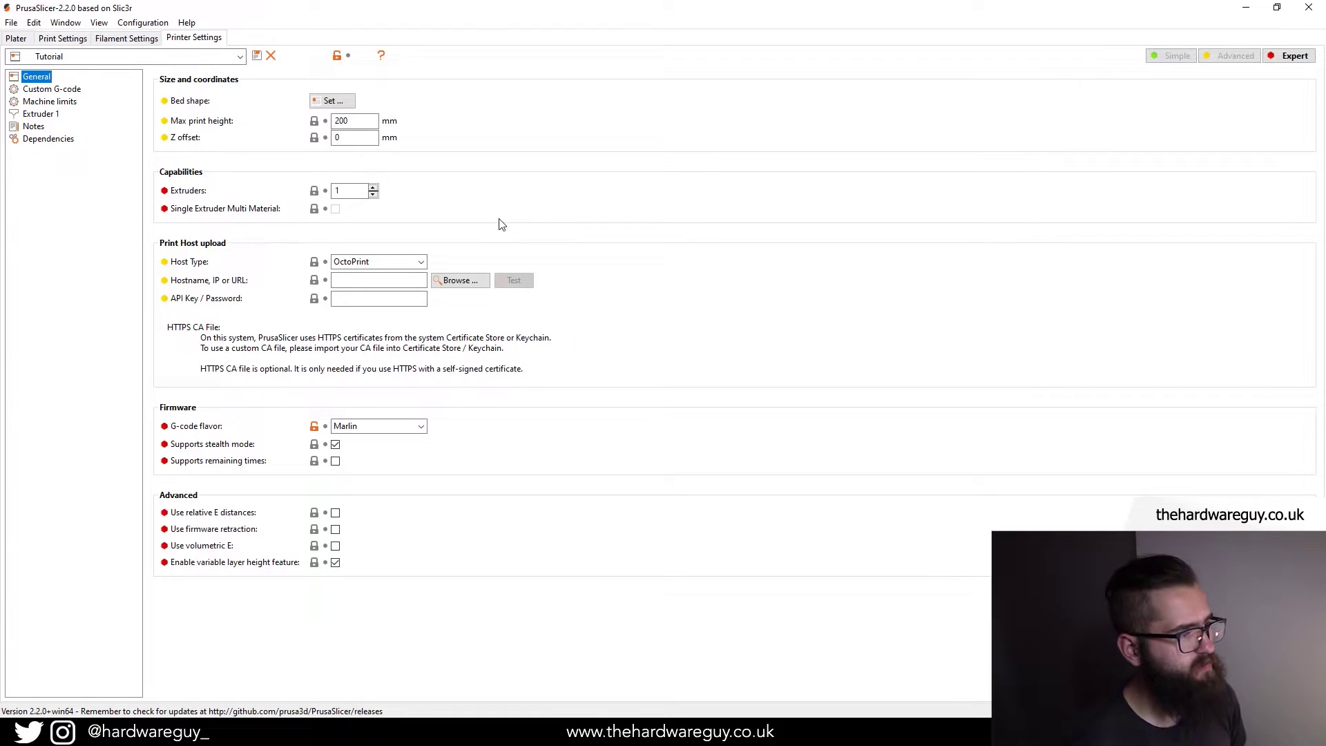
click(41, 115)
click(50, 102)
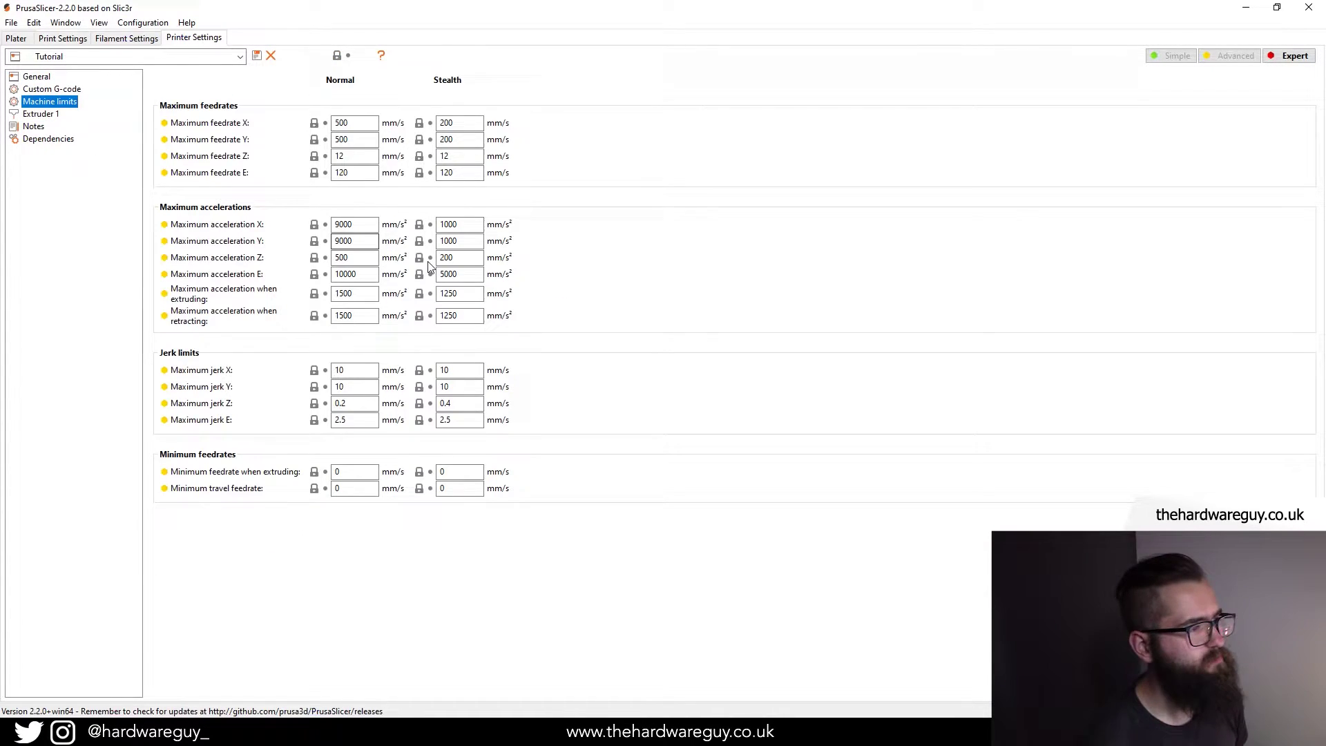
mouse_move(429, 265)
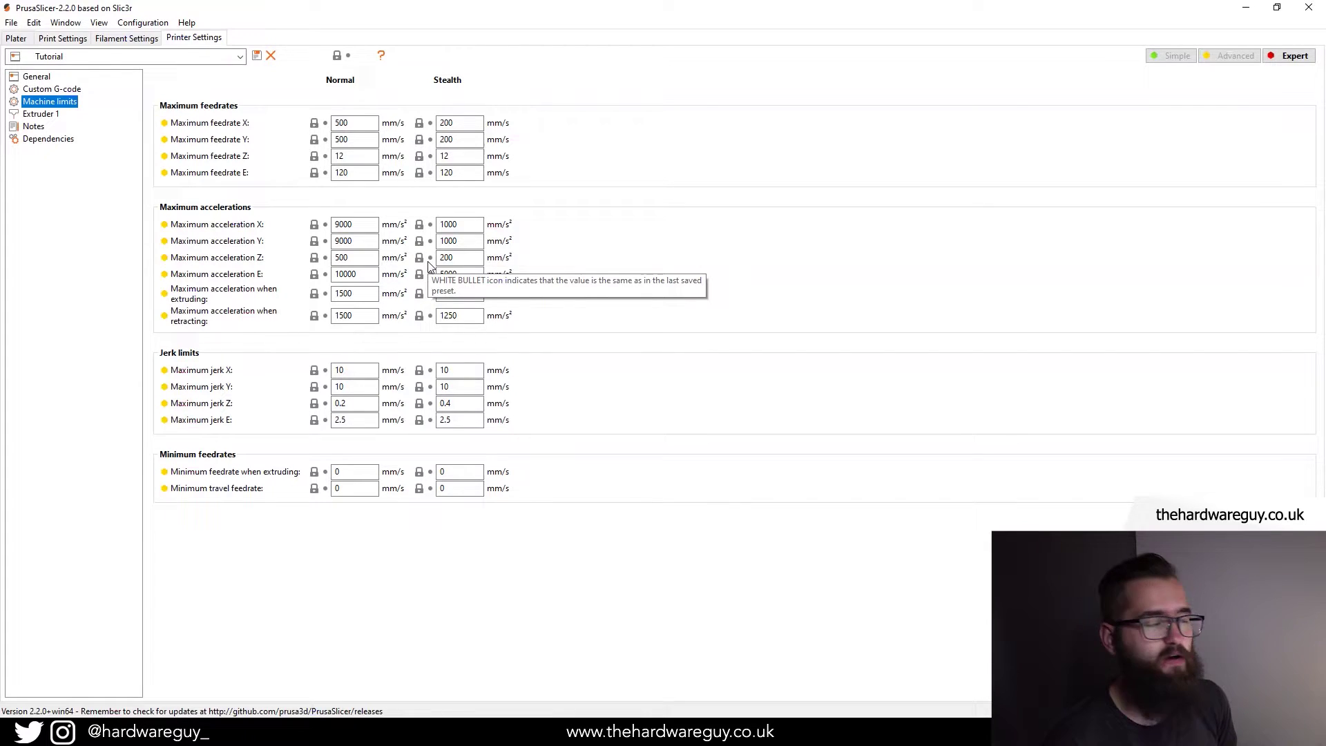
Load the Original Prusa i3 MK3S preset and browse its Extruder 1 and Custom G-code pages
click(240, 57)
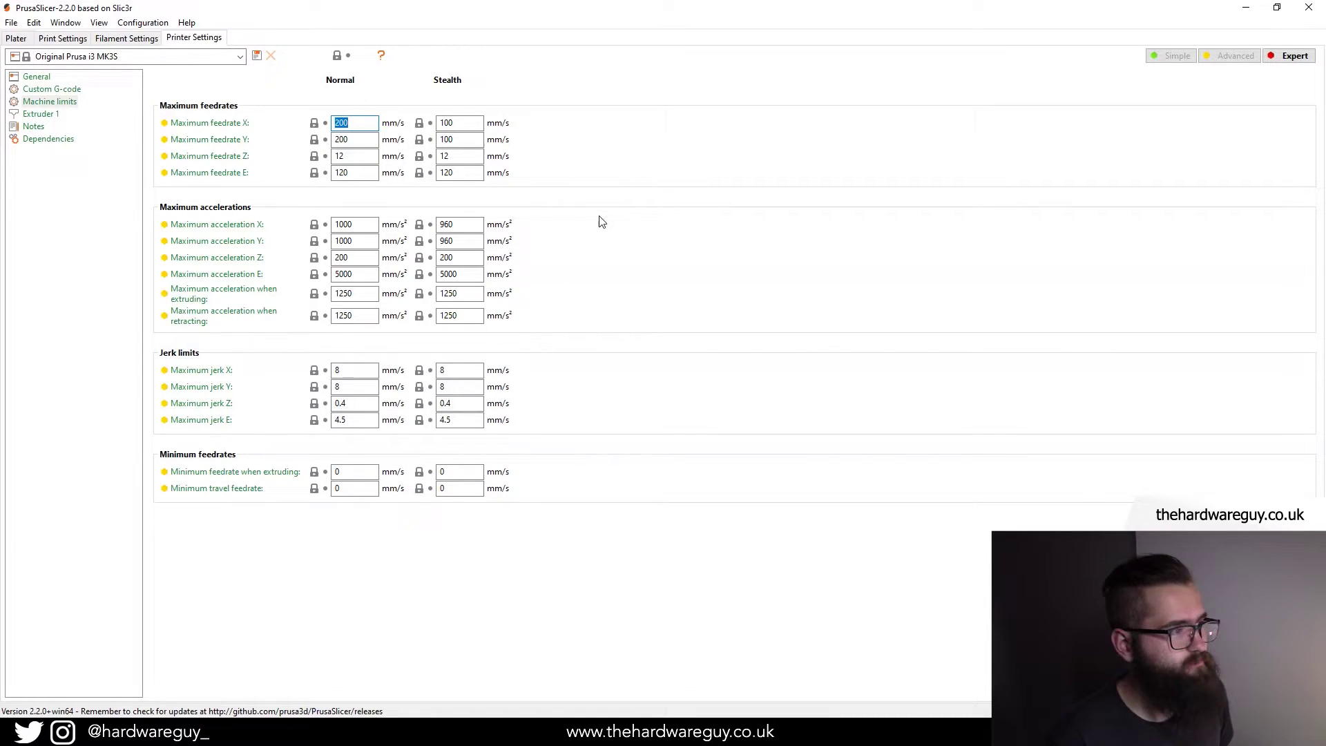
click(52, 114)
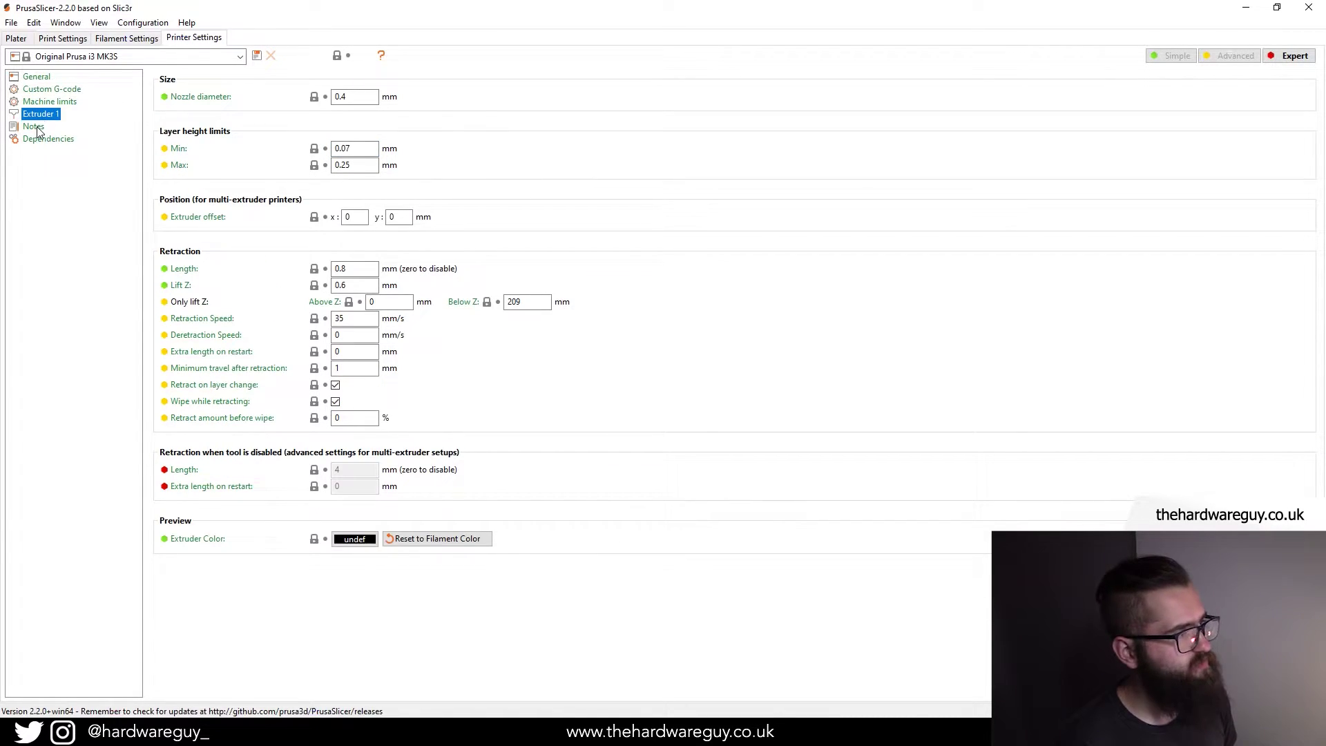
click(50, 92)
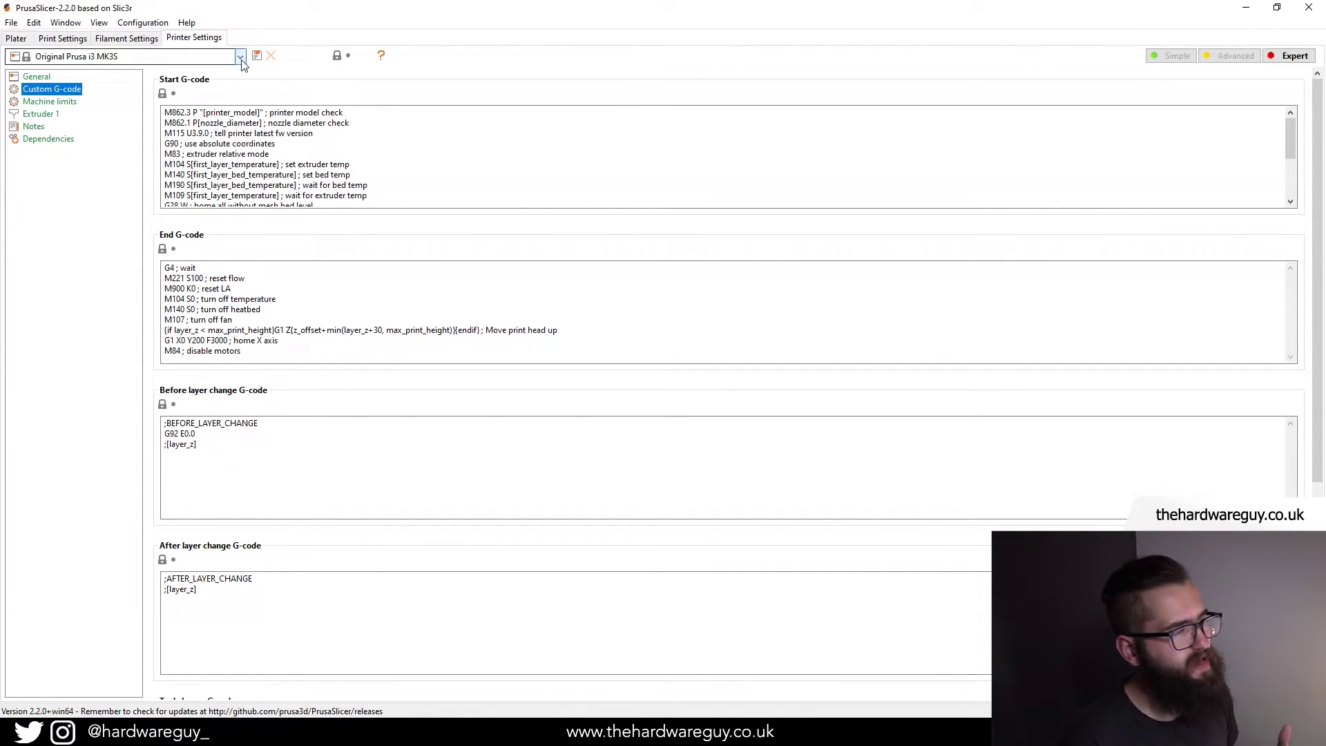
click(40, 114)
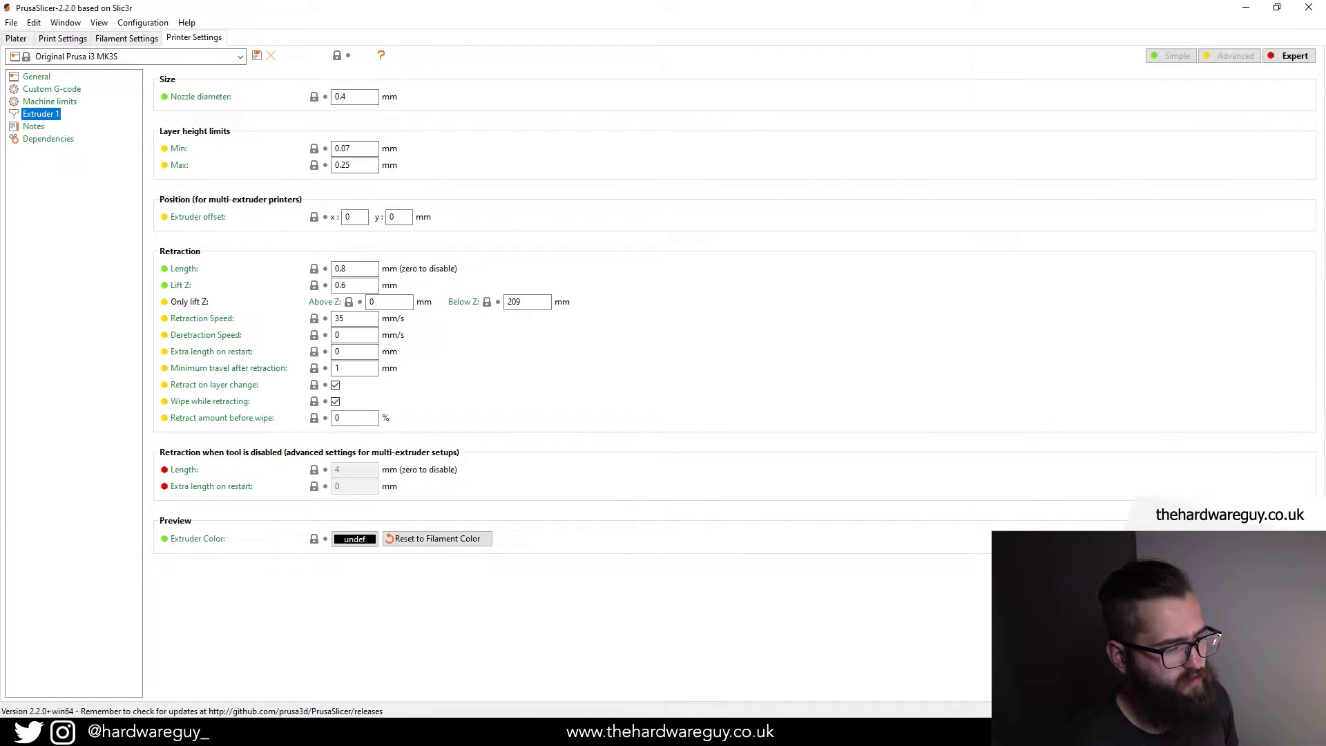
Switch to Creality Slicer from the taskbar and scroll through its basic settings
mouse_move(693, 733)
click(699, 682)
scroll(727, 444, down, 5)
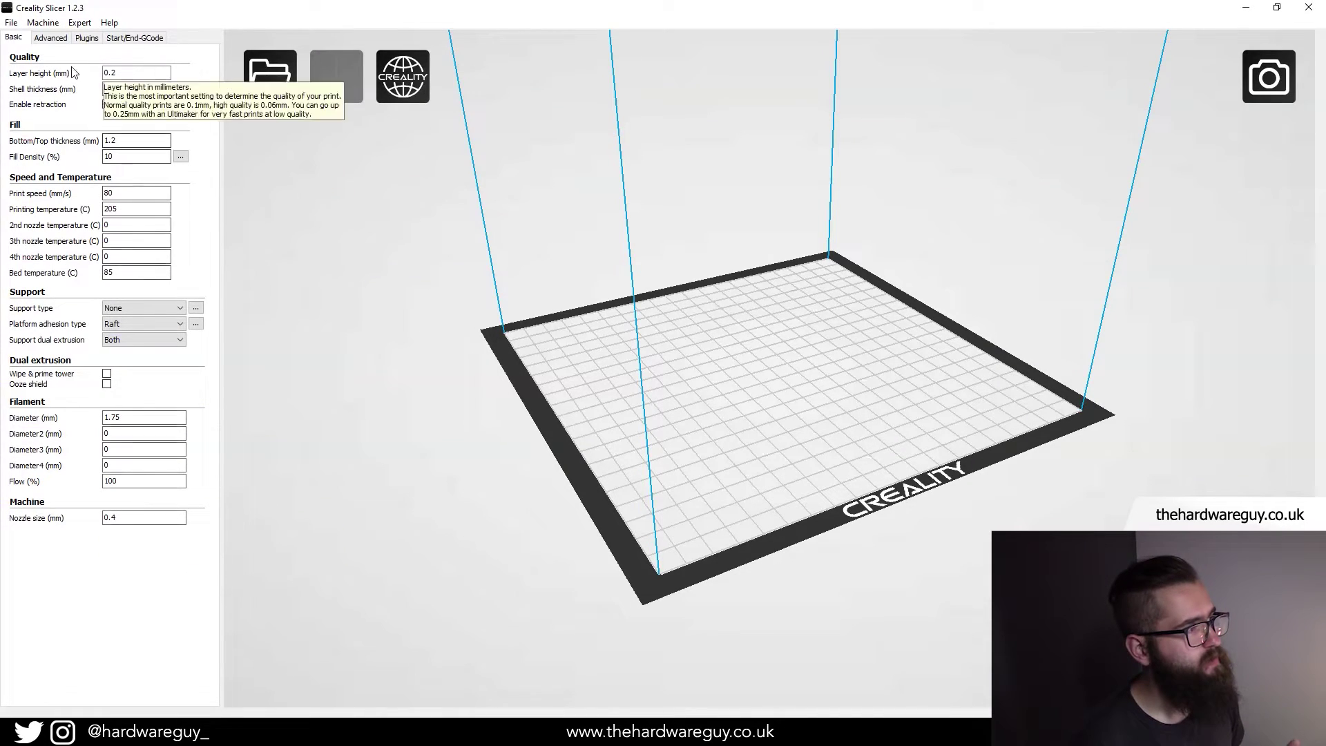
Review the print values on Creality Slicer's Advanced settings tab
click(65, 40)
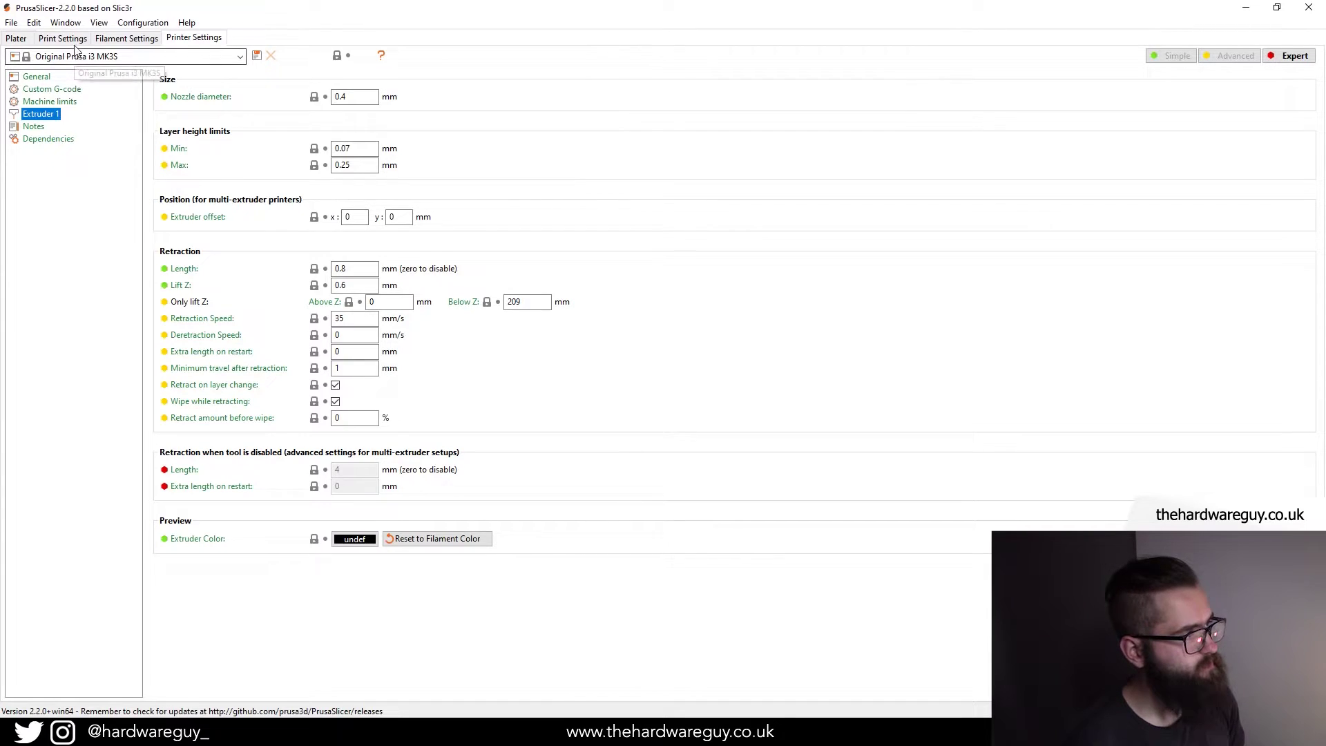
Compare PrusaSlicer's print speed settings with Creality Slicer's, checking travel speed 80 and solid infill speed
click(73, 40)
click(36, 126)
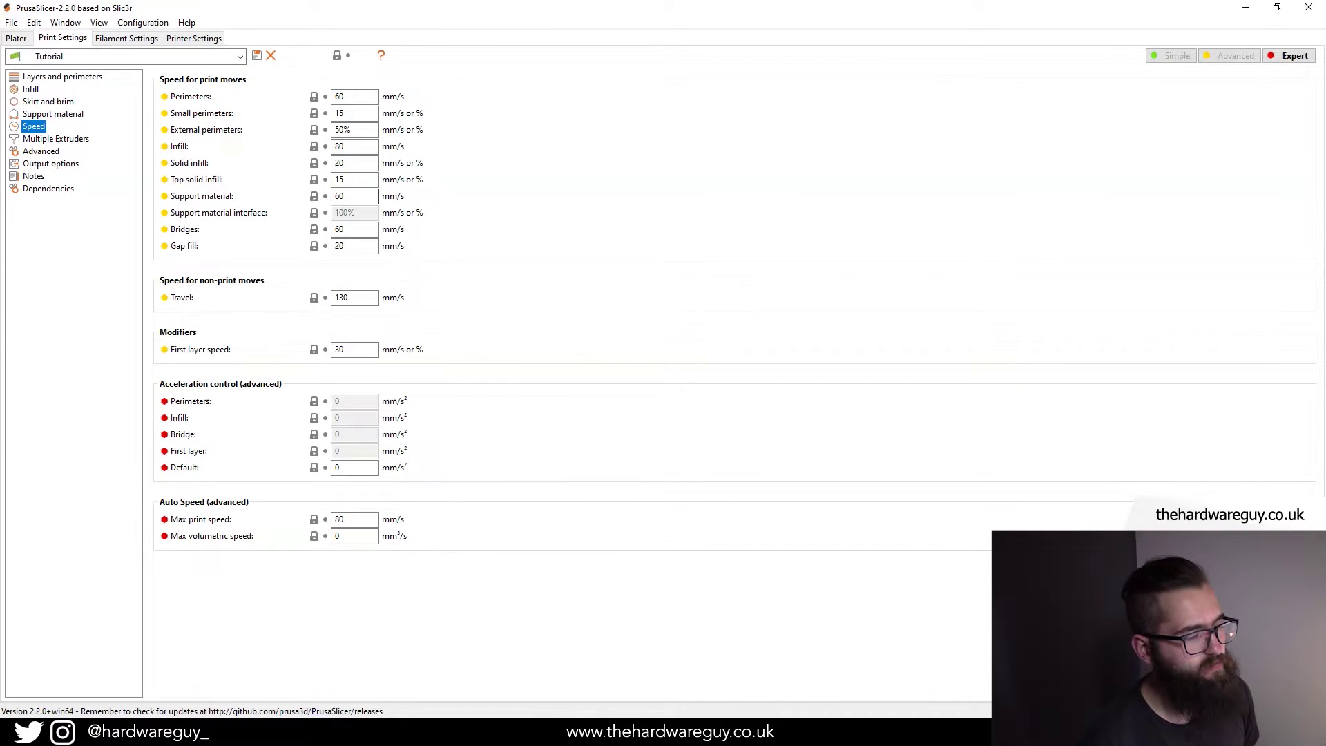
mouse_move(694, 732)
click(693, 684)
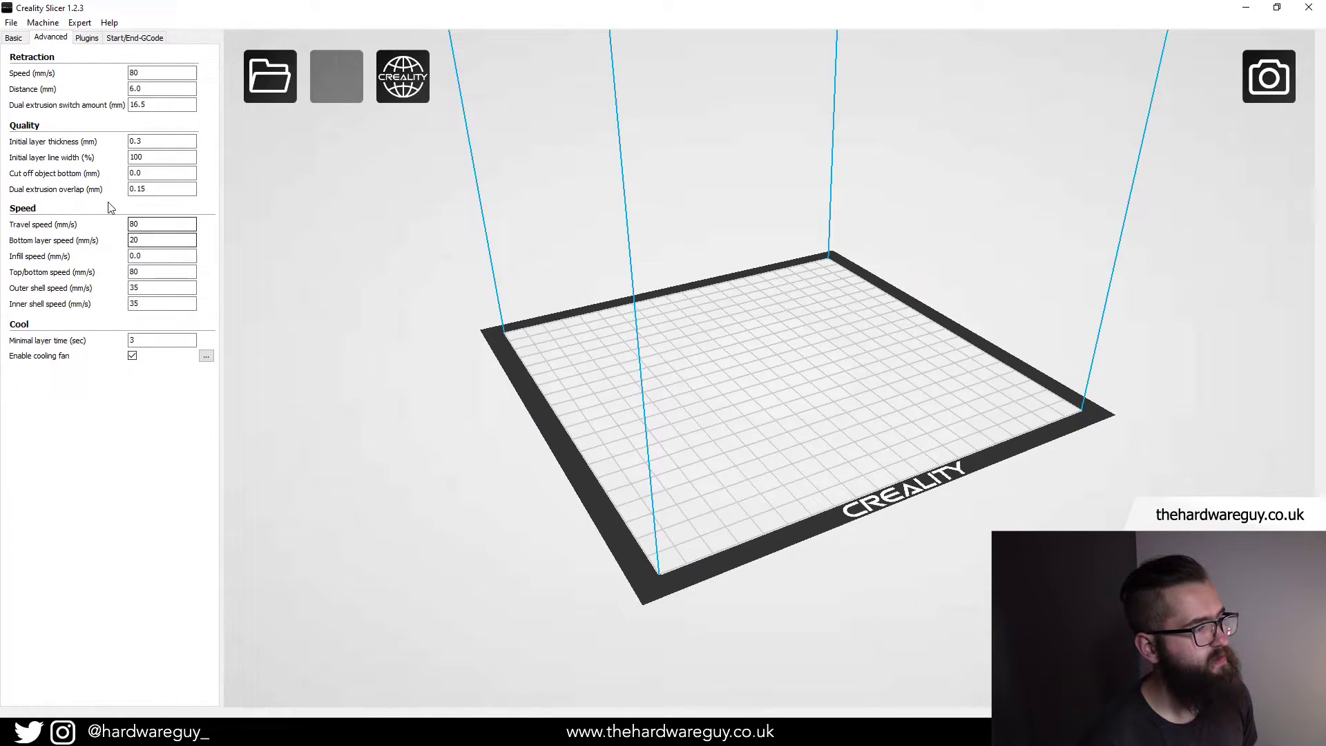
click(134, 223)
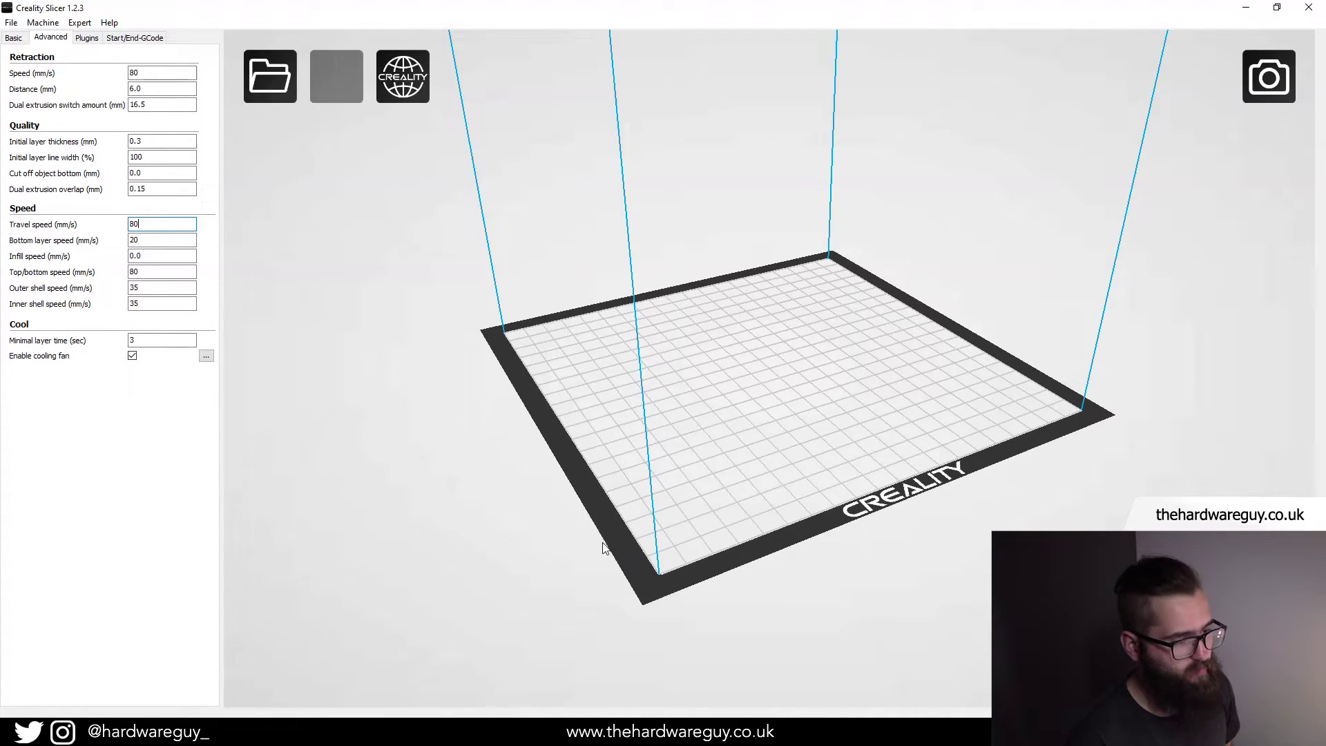
click(607, 706)
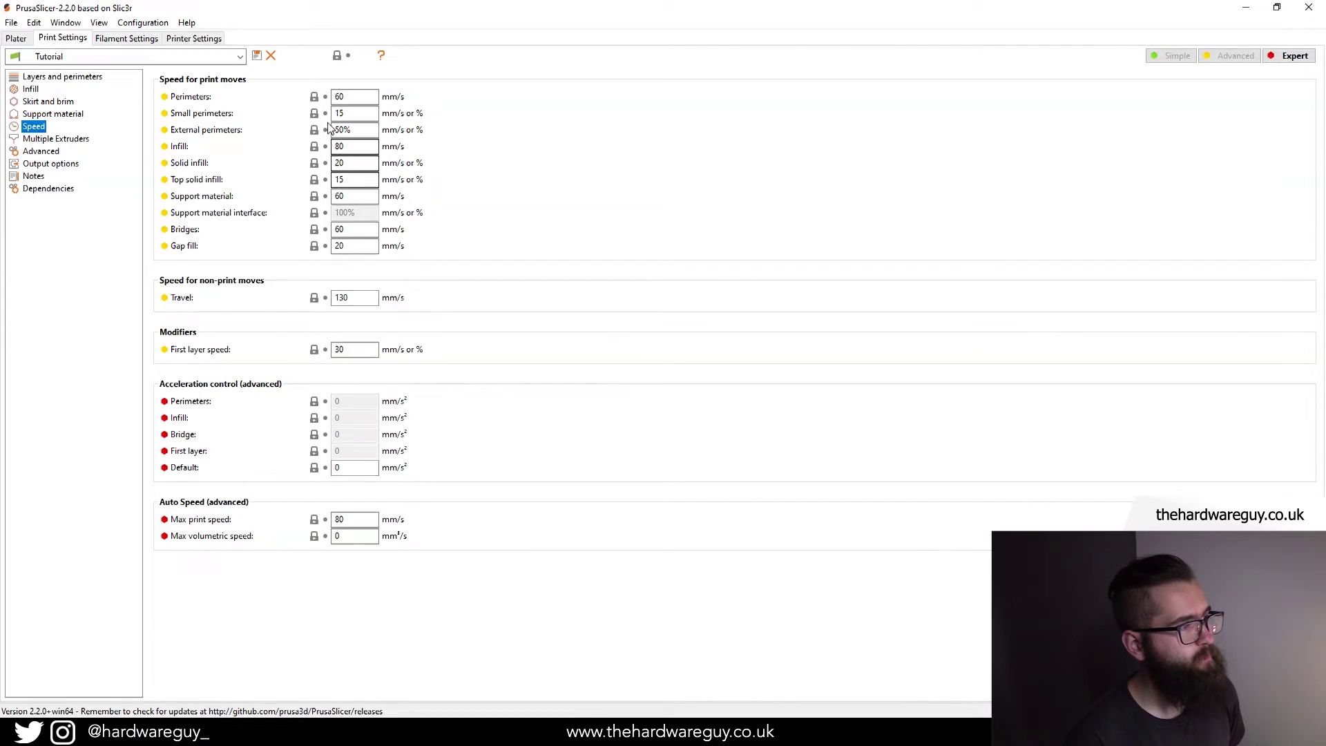
click(358, 162)
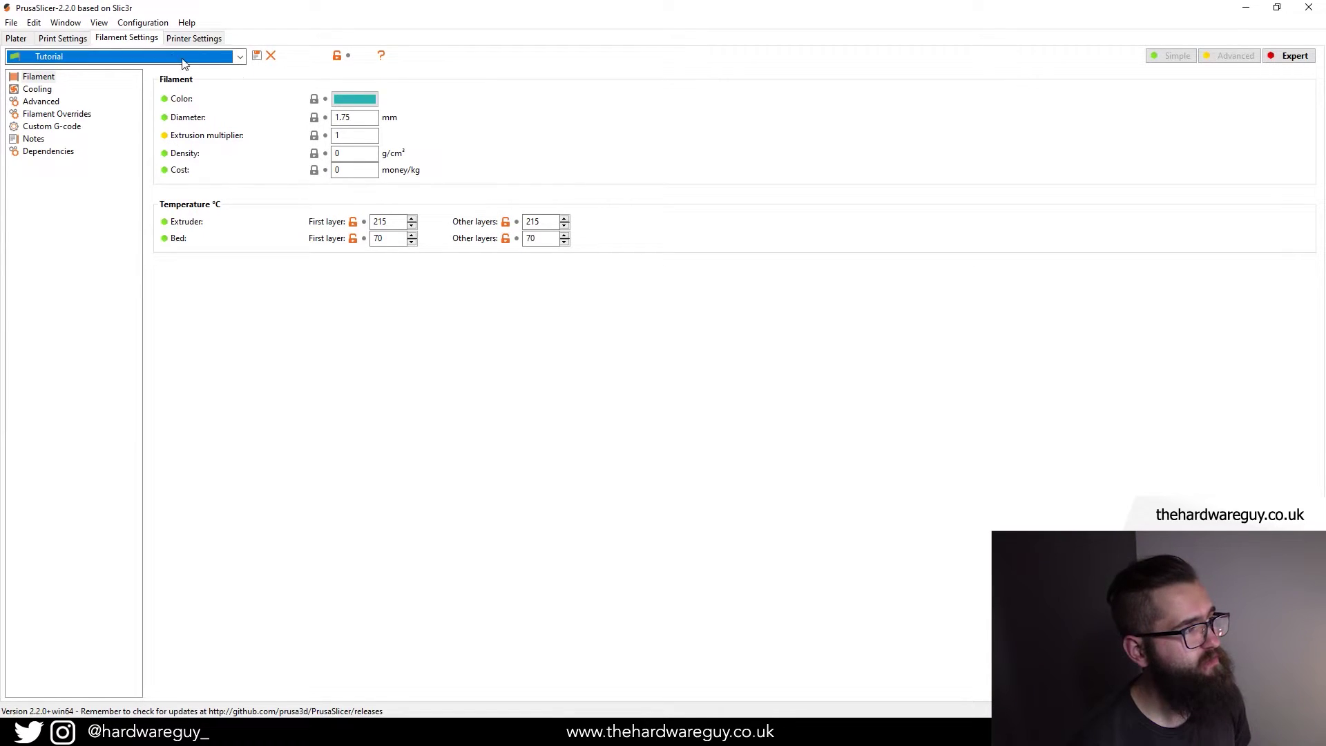
Browse the filament preset list, leaving the current filament preset unchanged
click(253, 58)
click(239, 56)
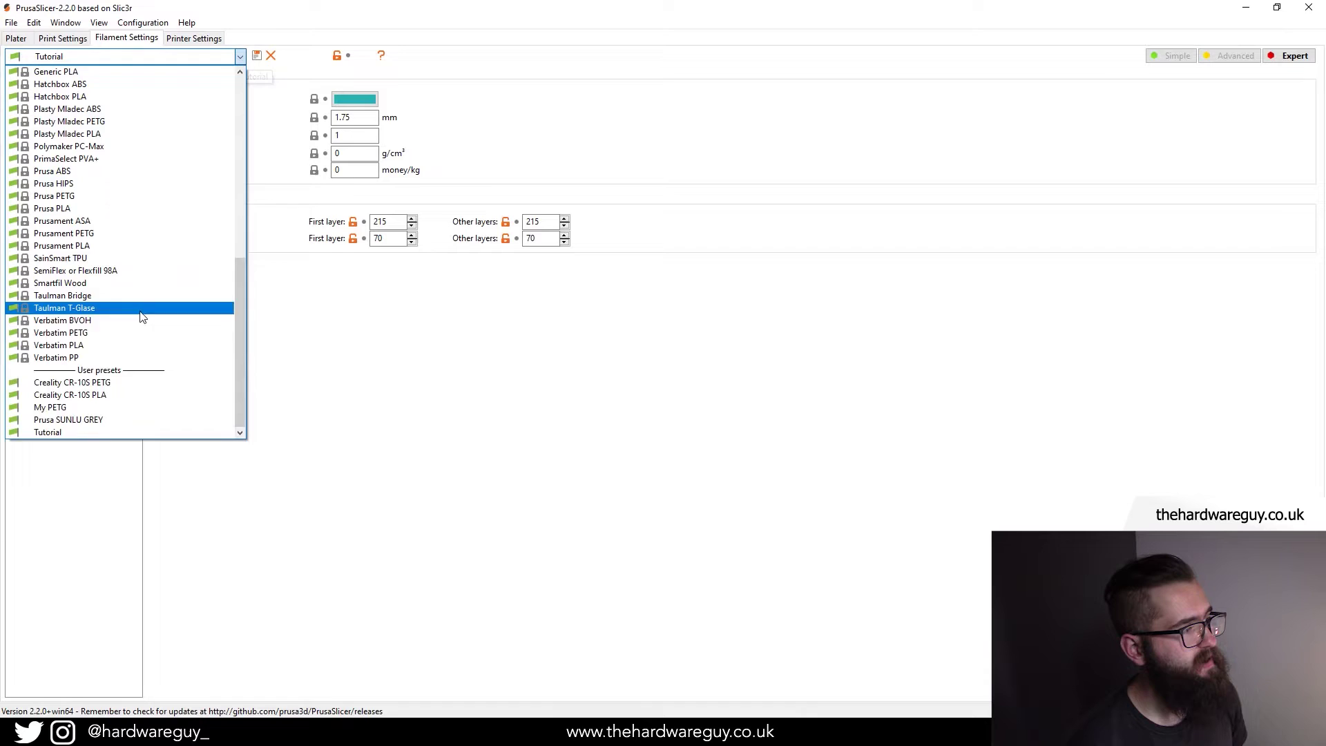
scroll(136, 330, up, 10)
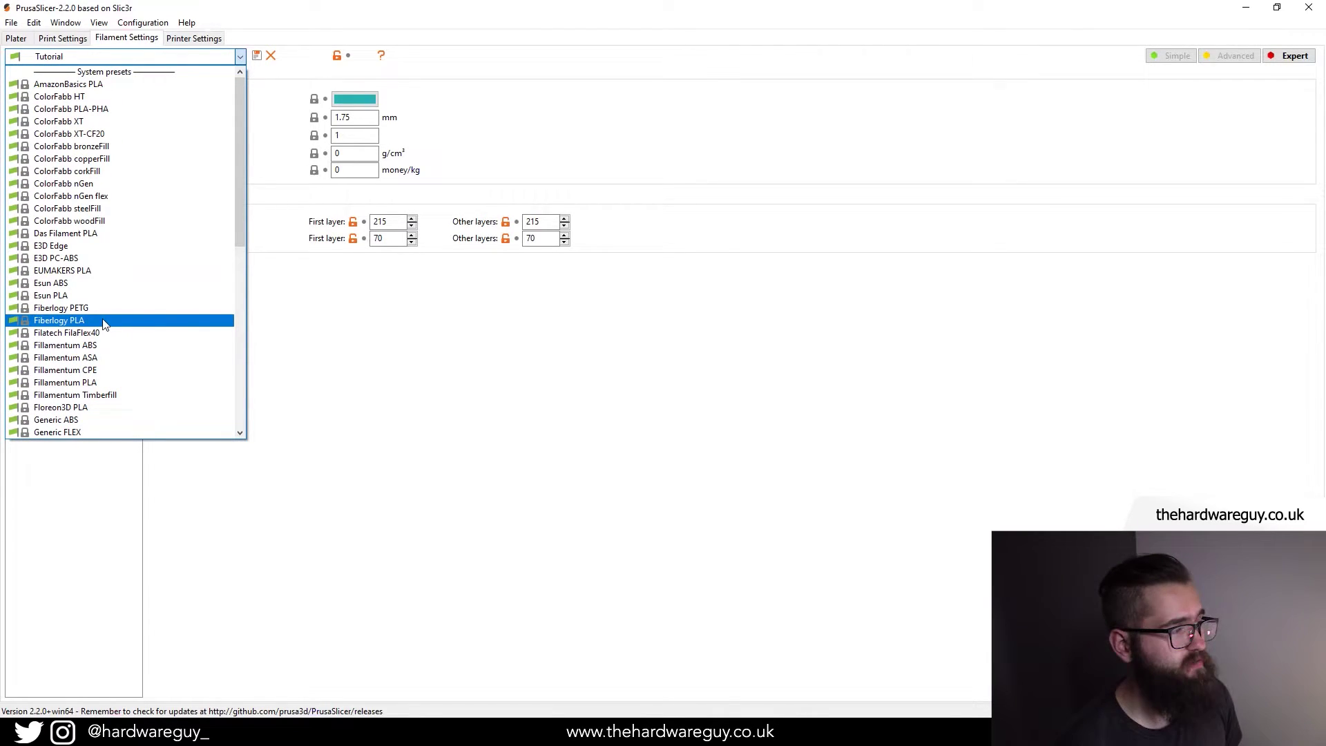
click(341, 360)
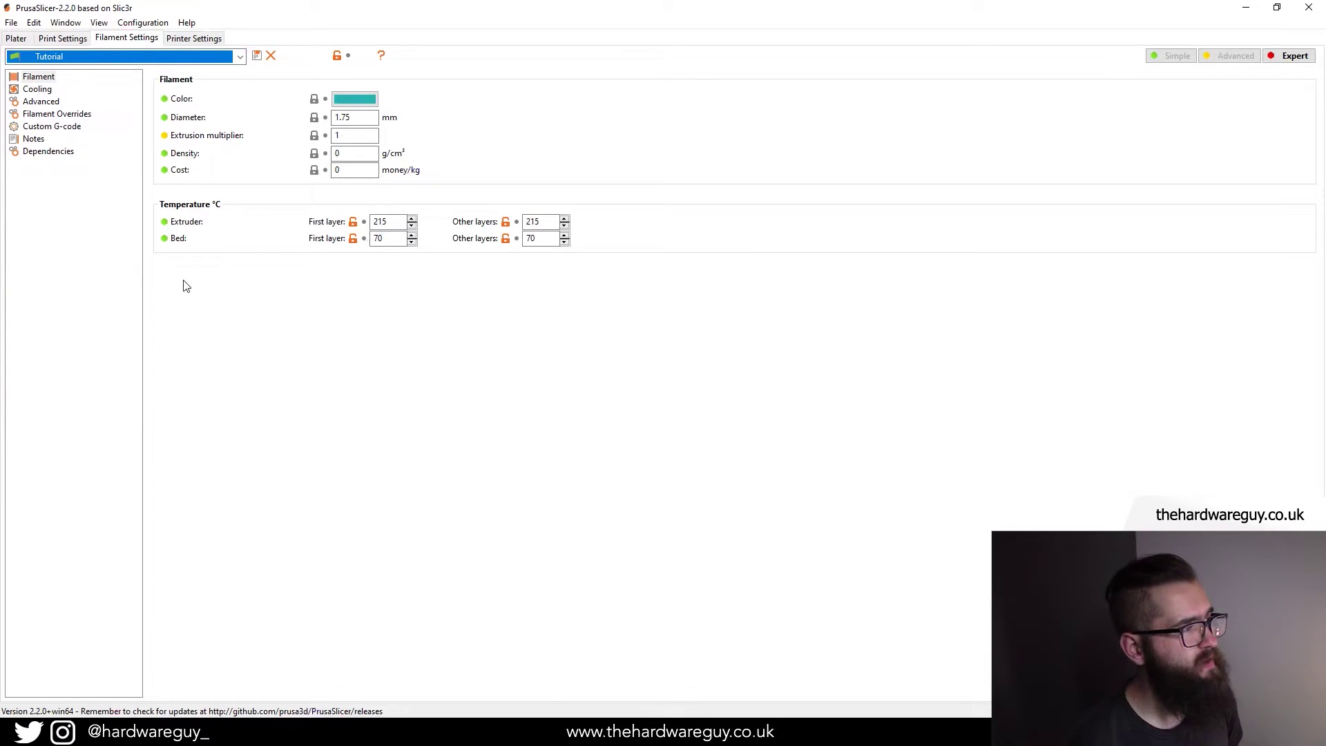
Review the skirt, brim and support print pages and Extruder 1, then edit the layer height
click(80, 39)
click(50, 78)
click(49, 101)
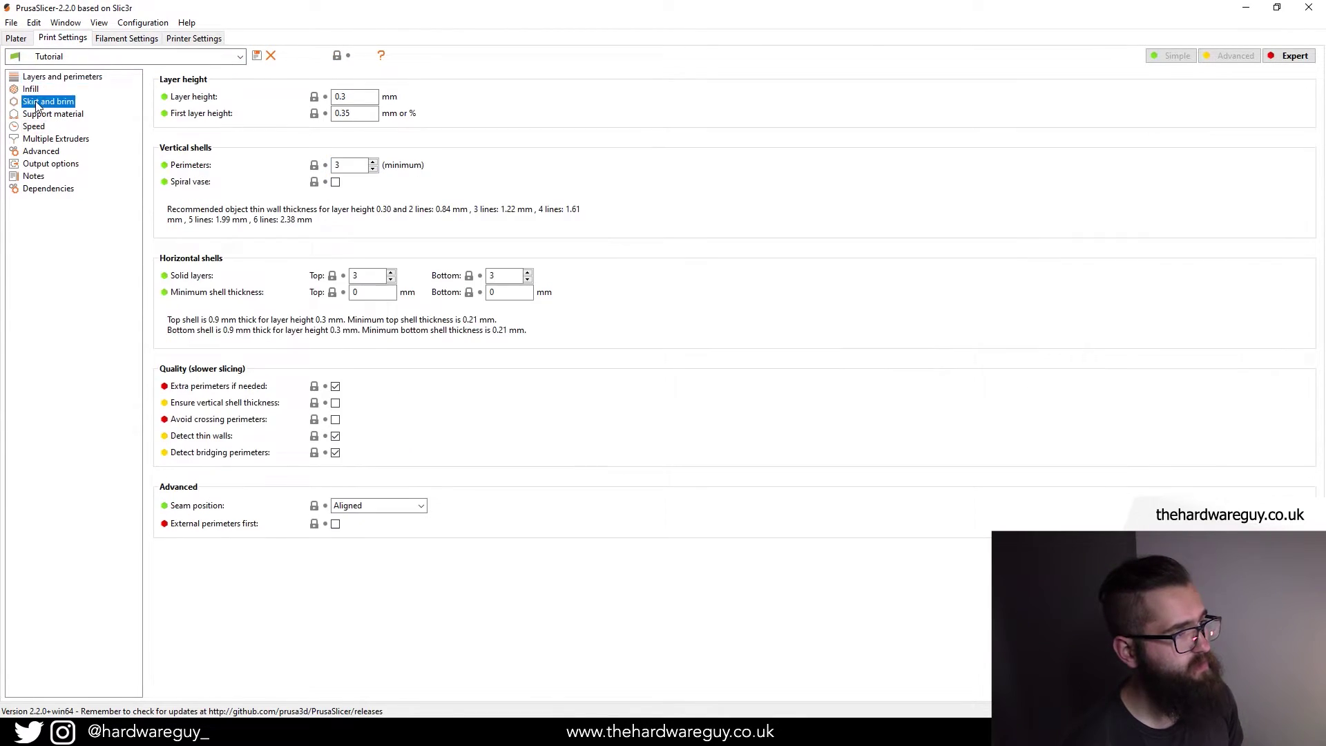
click(49, 114)
click(193, 38)
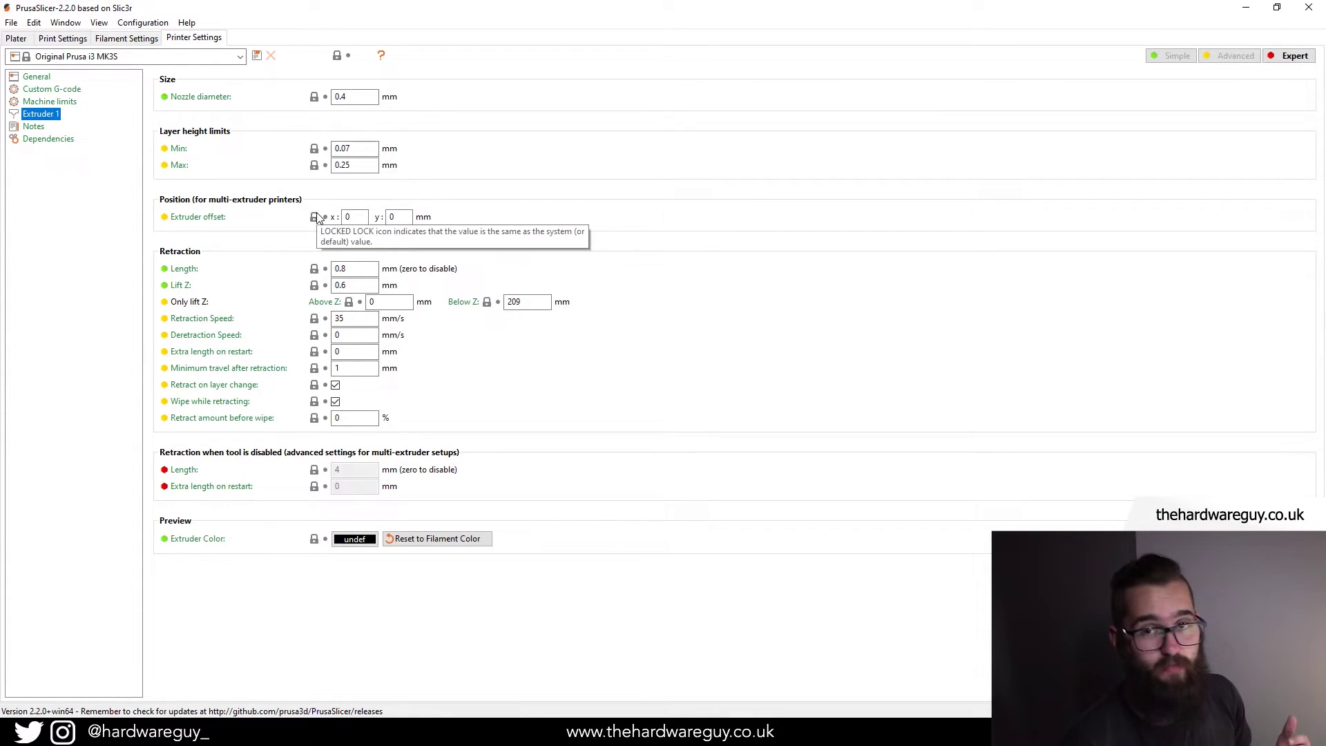
click(62, 38)
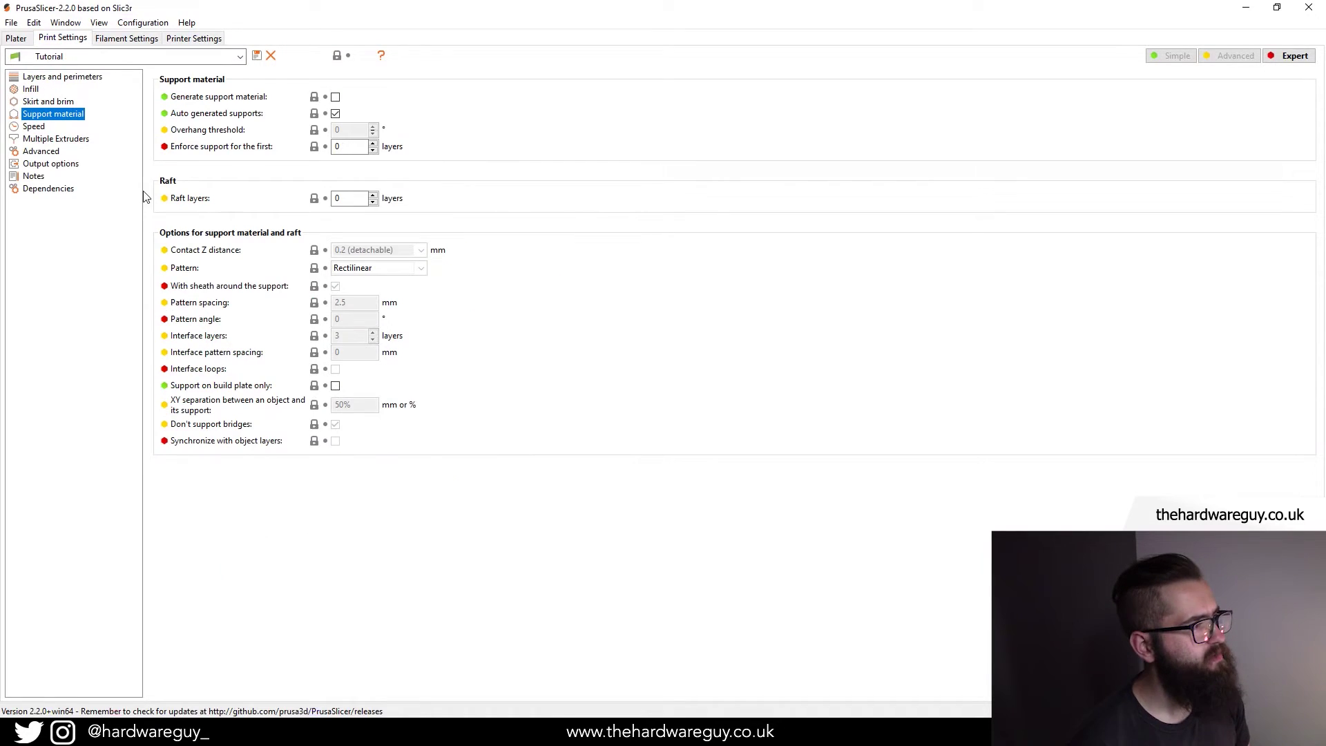
click(55, 78)
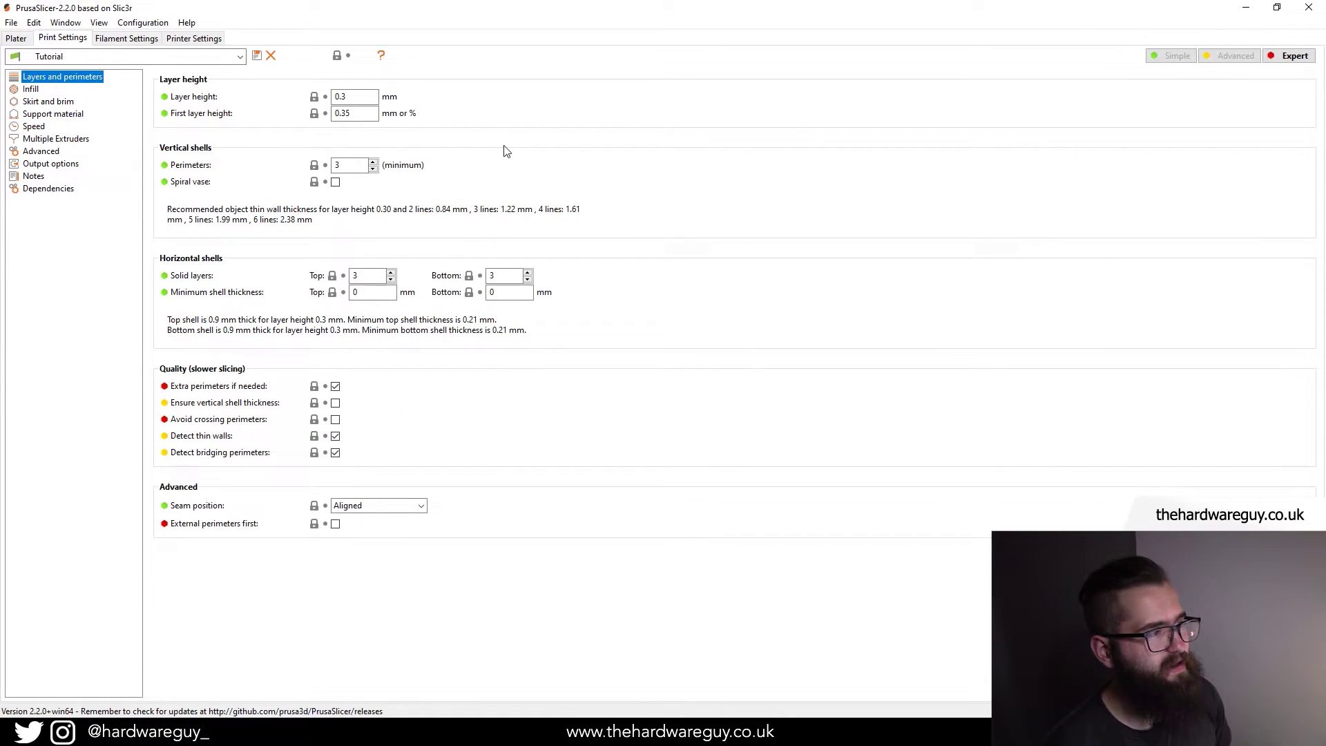
click(356, 96)
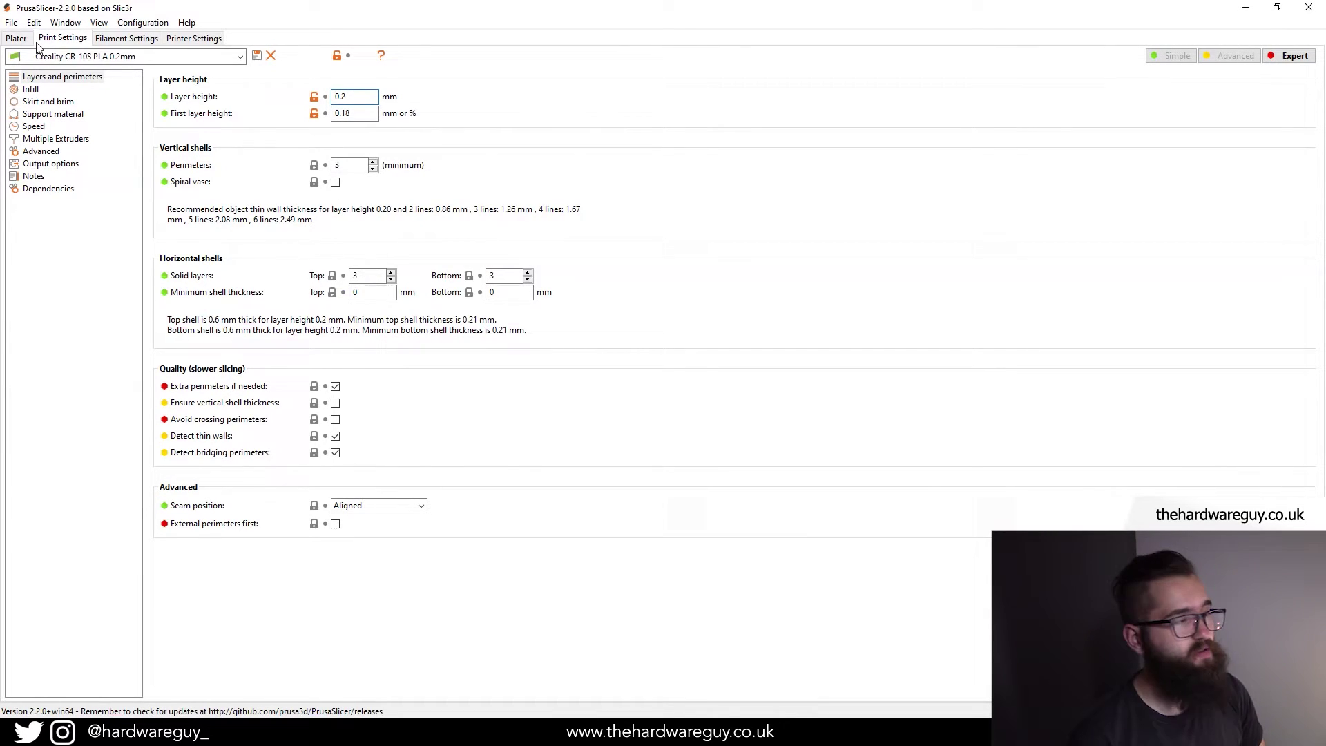
Select the Creality CR-10S PLA 0.2mm print preset
click(245, 60)
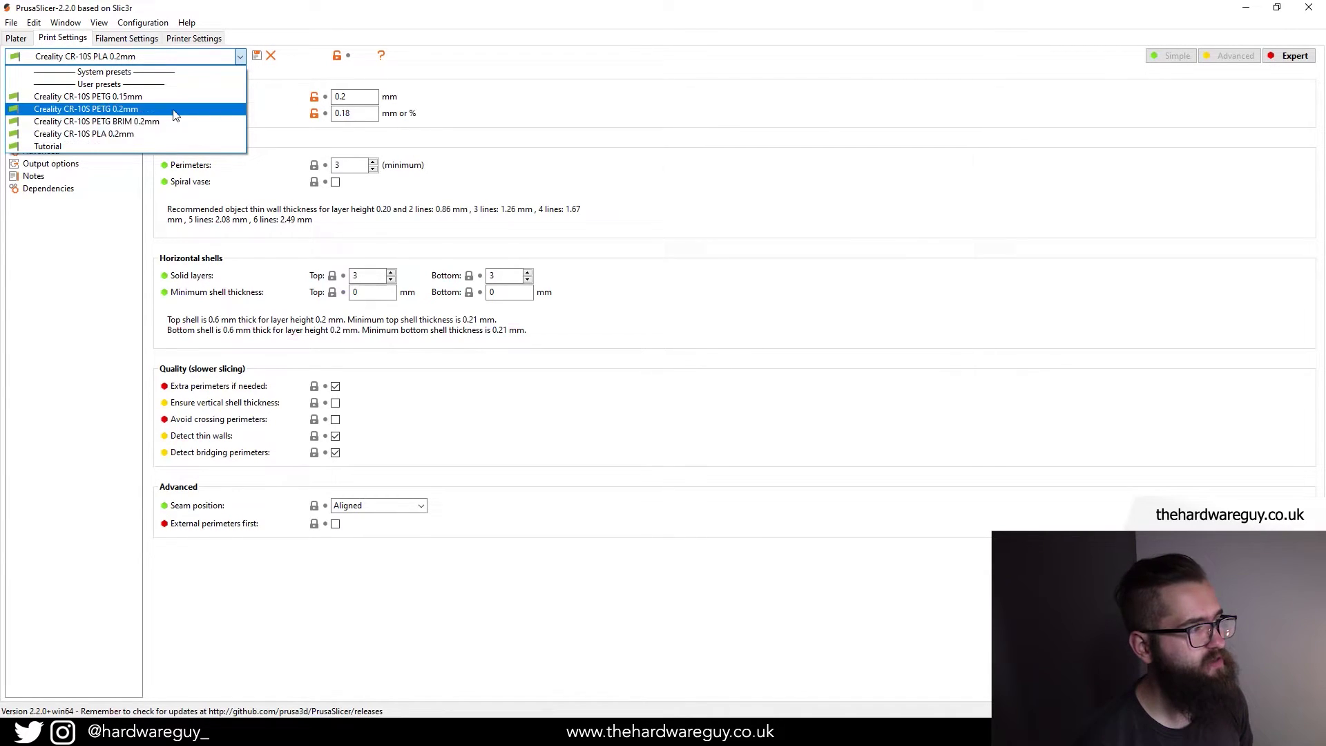
click(154, 134)
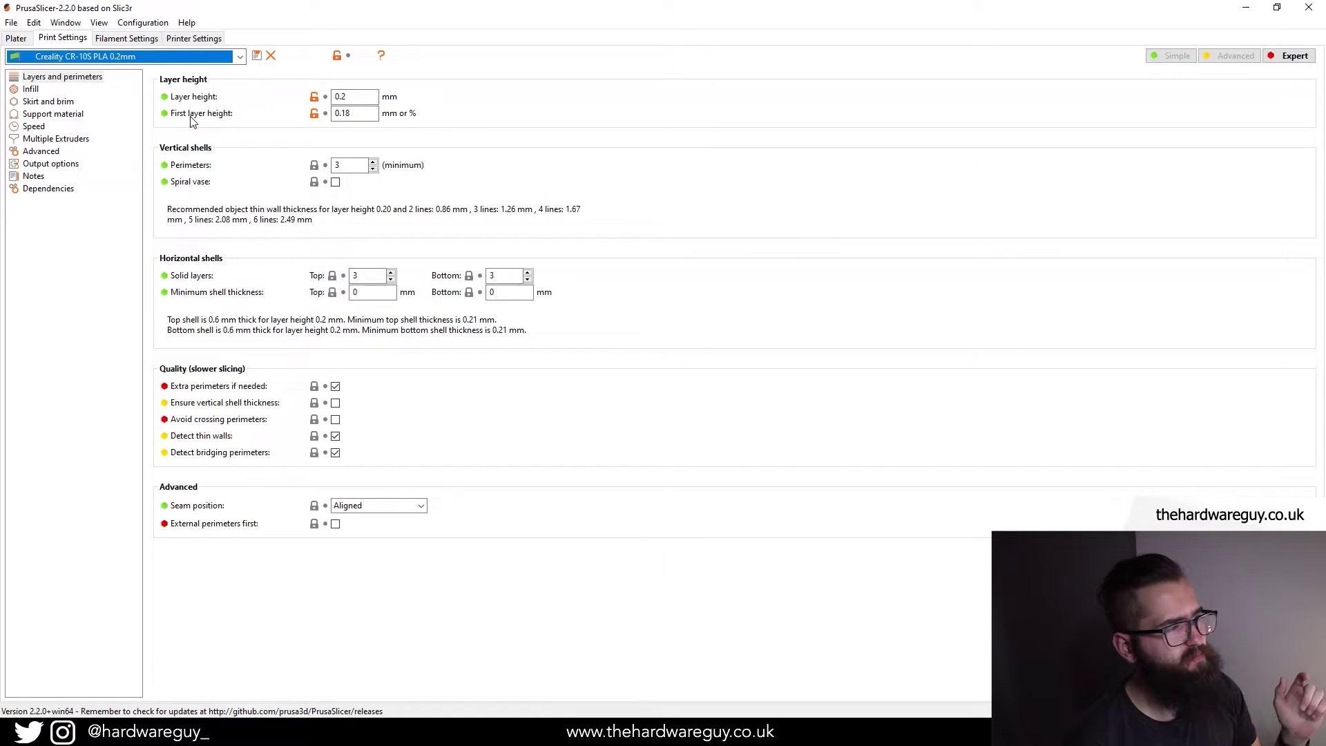
mouse_move(372, 116)
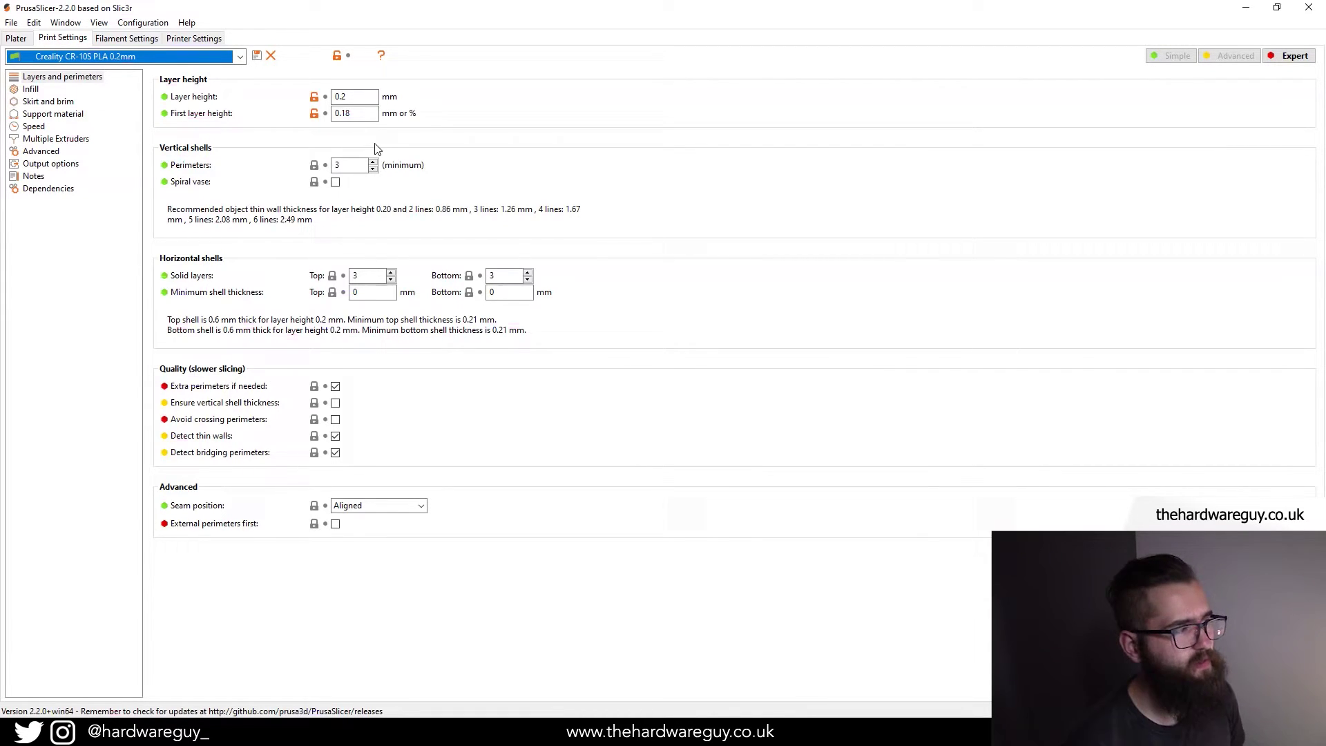
Switch to the Creality CR-10S PETG 0.2mm print preset, check printer settings, and return to the plater
click(239, 56)
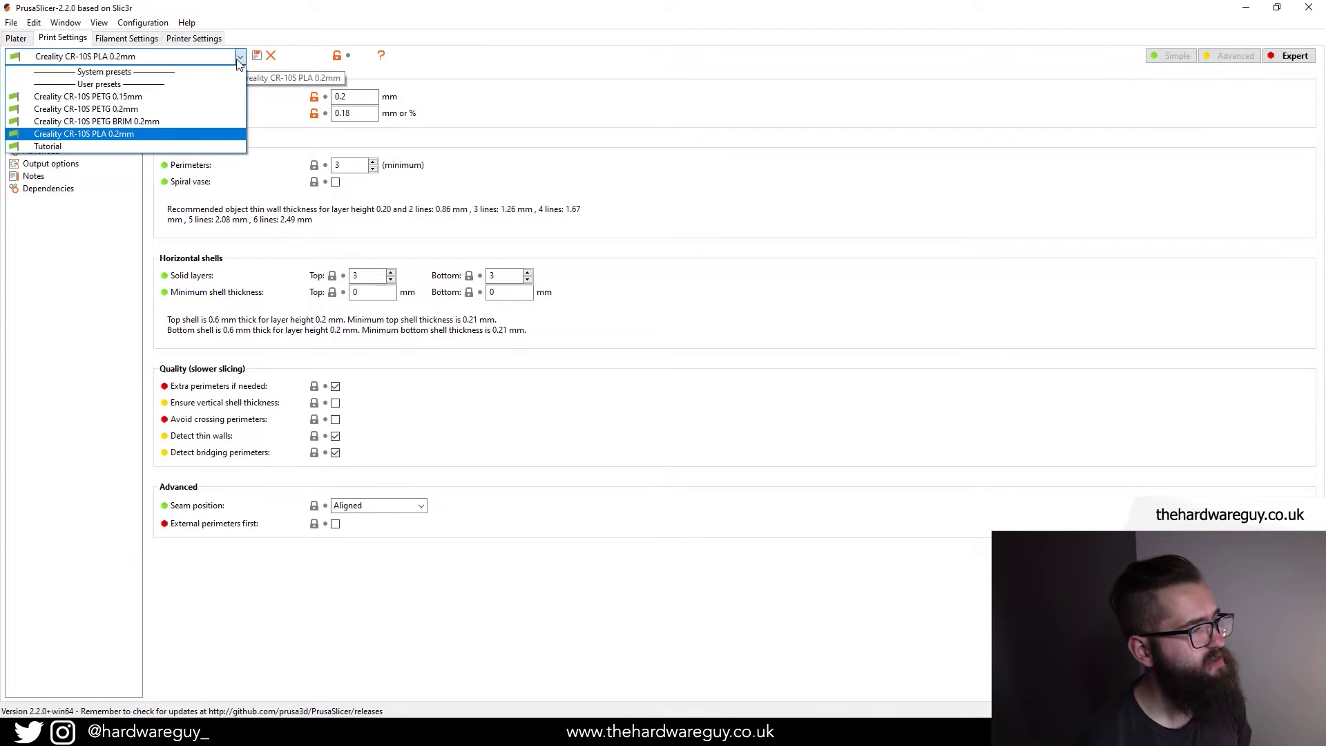
click(183, 109)
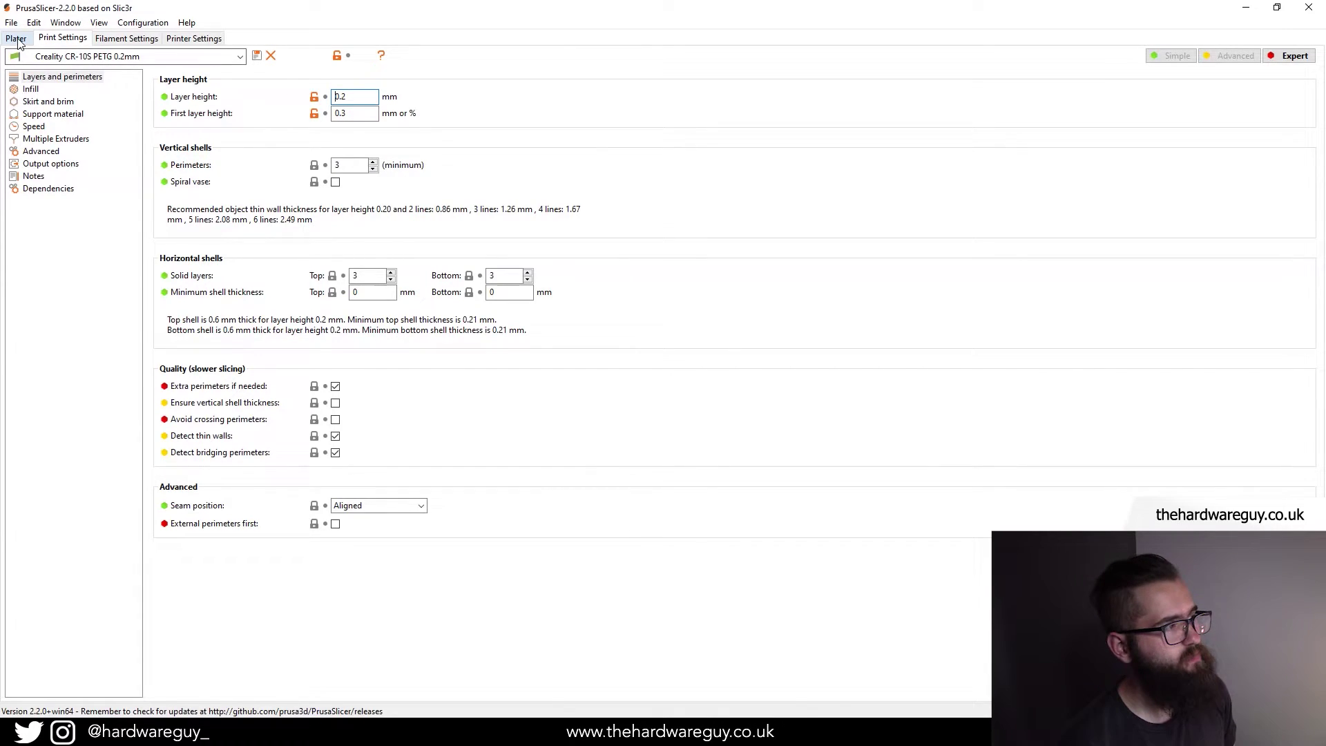
click(240, 57)
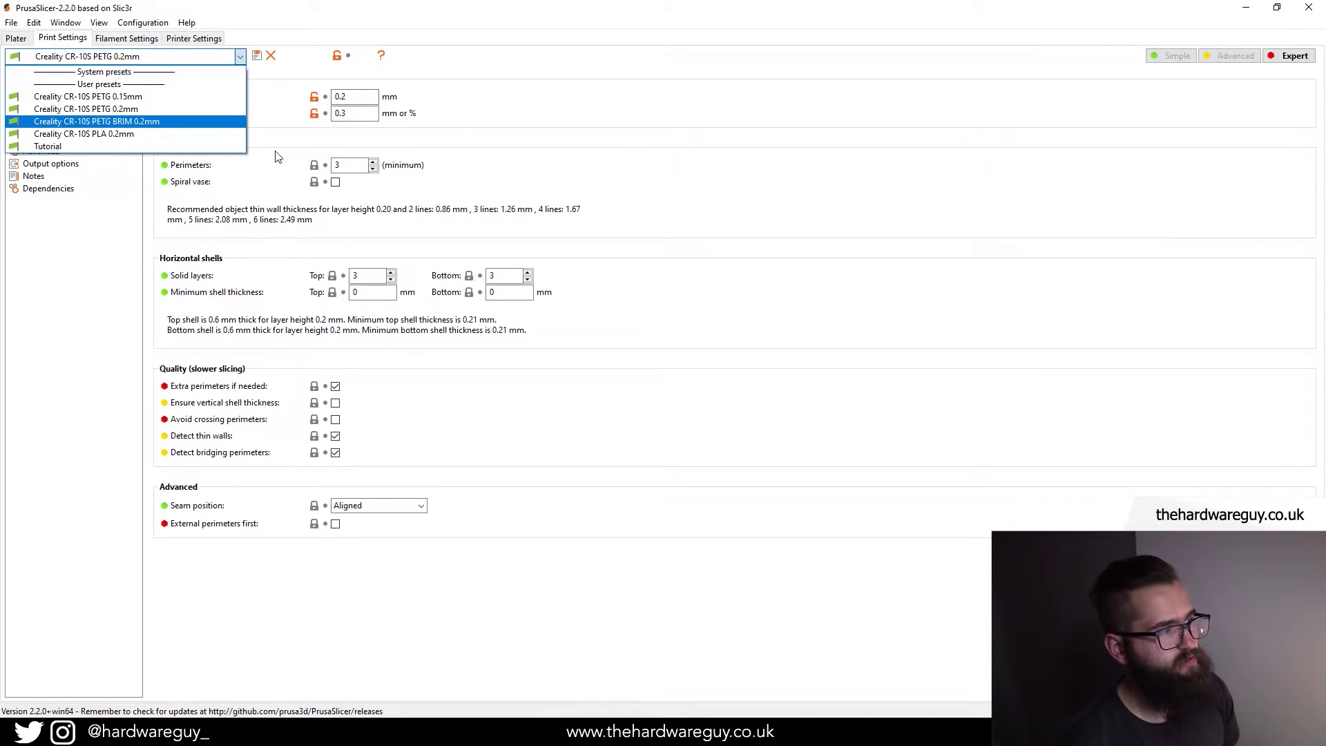
click(284, 173)
click(198, 39)
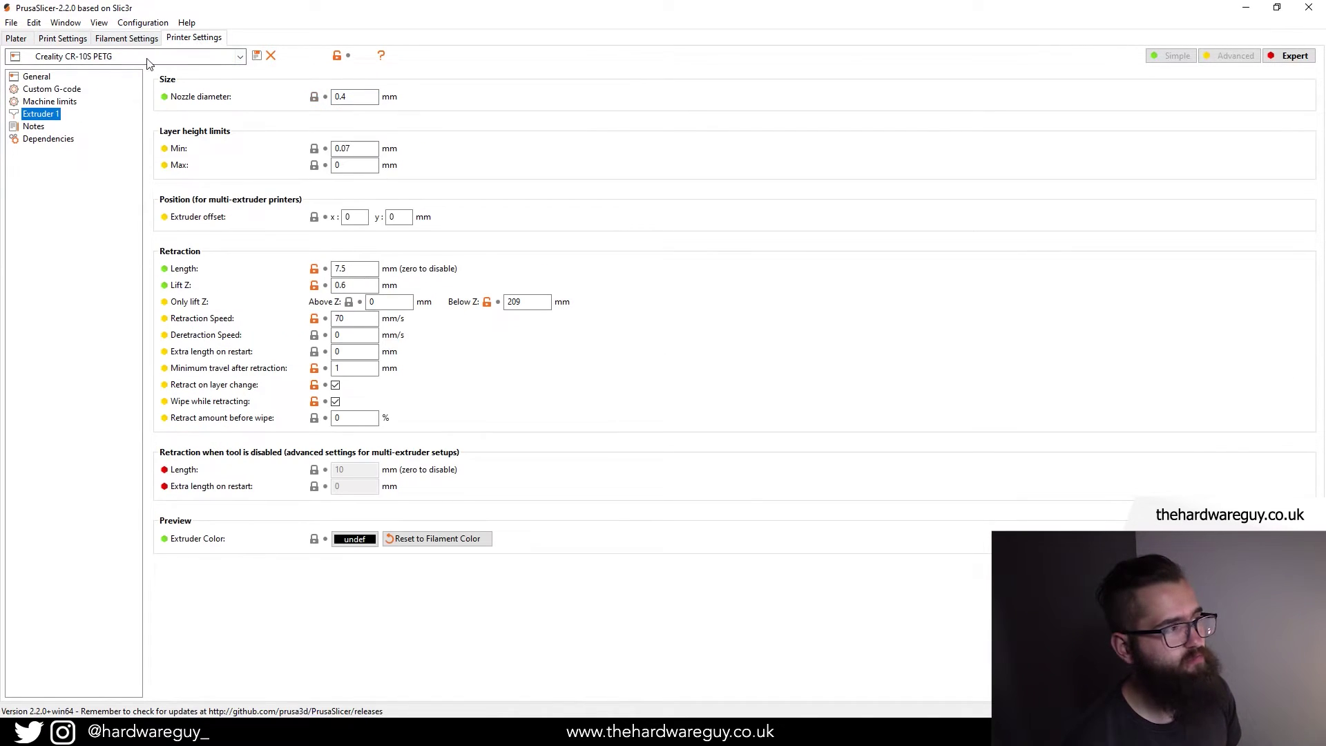
click(16, 38)
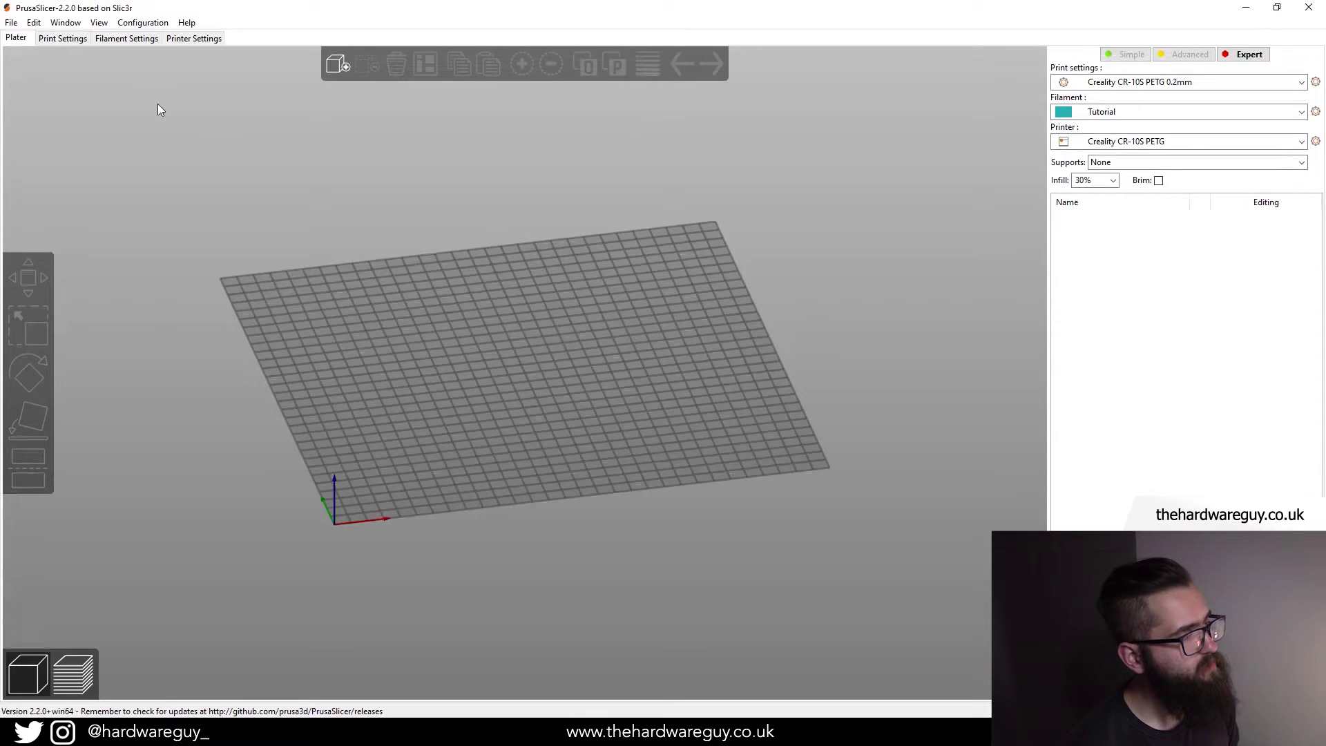
click(16, 26)
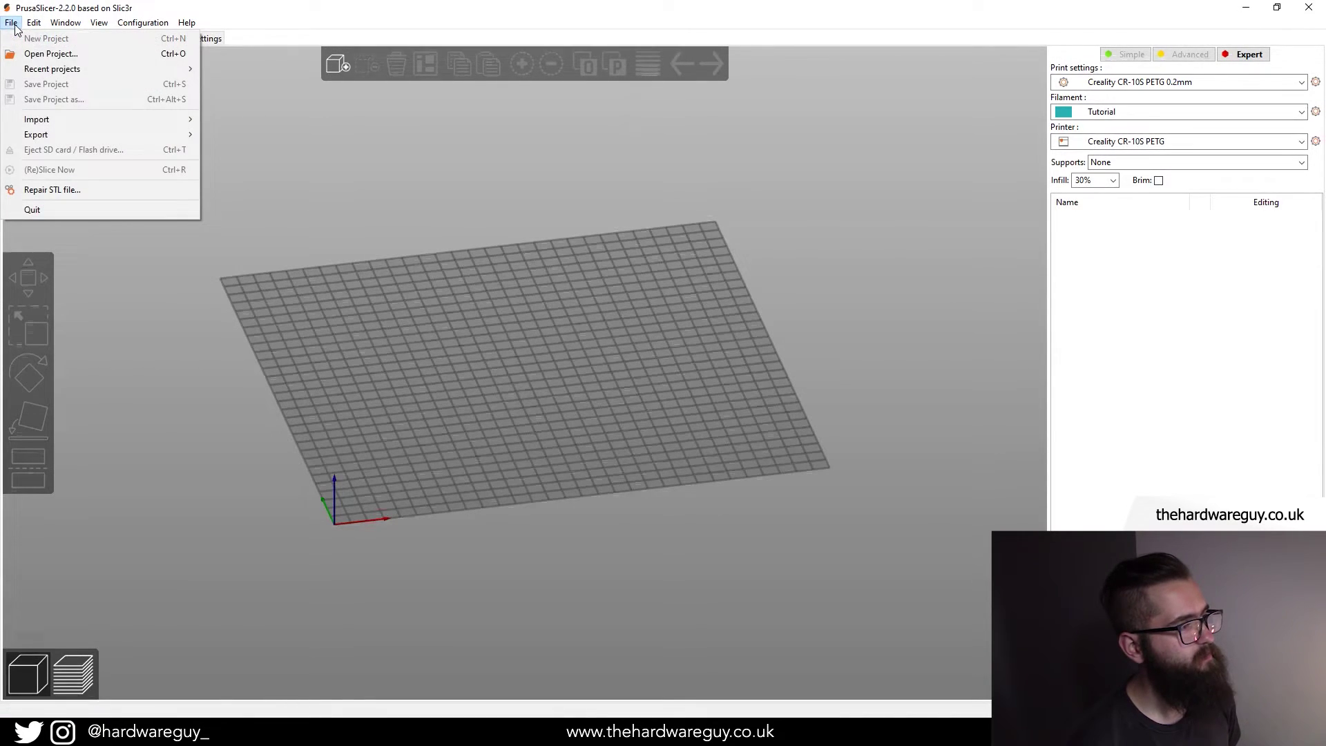
mouse_move(45, 135)
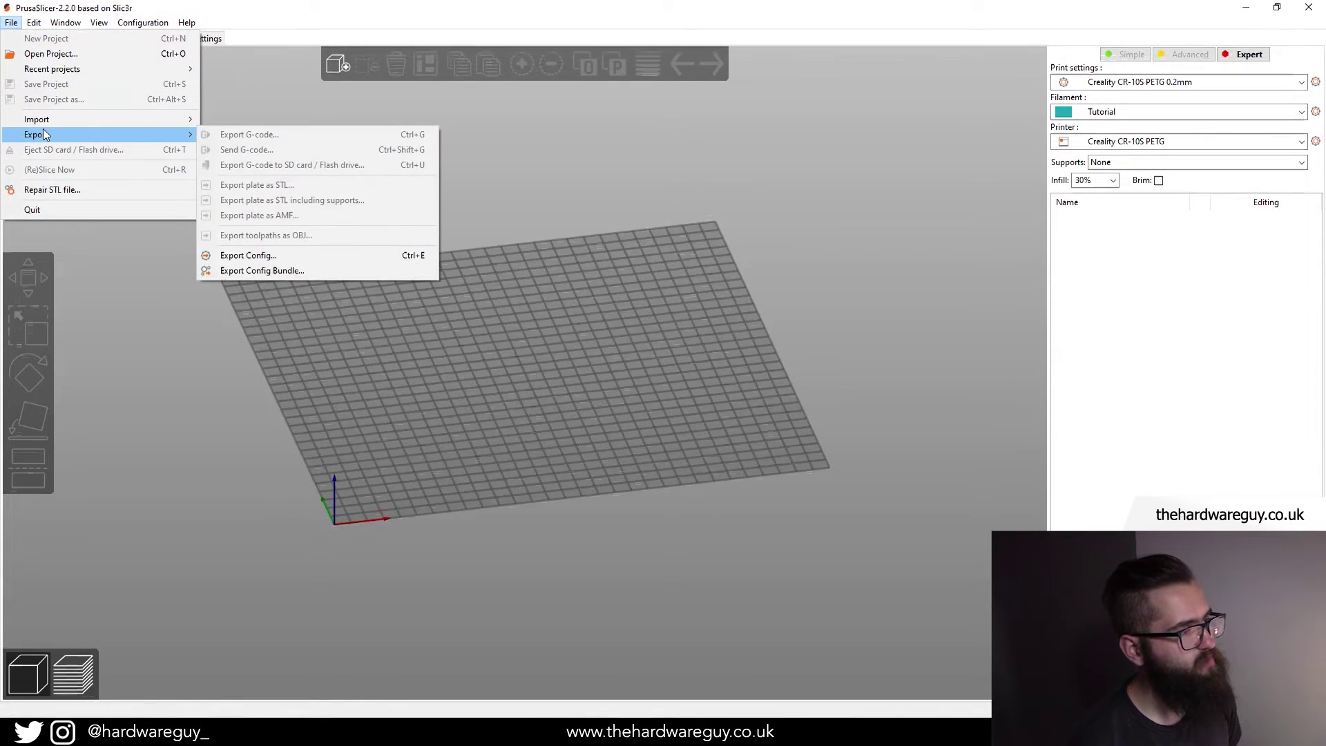
click(328, 273)
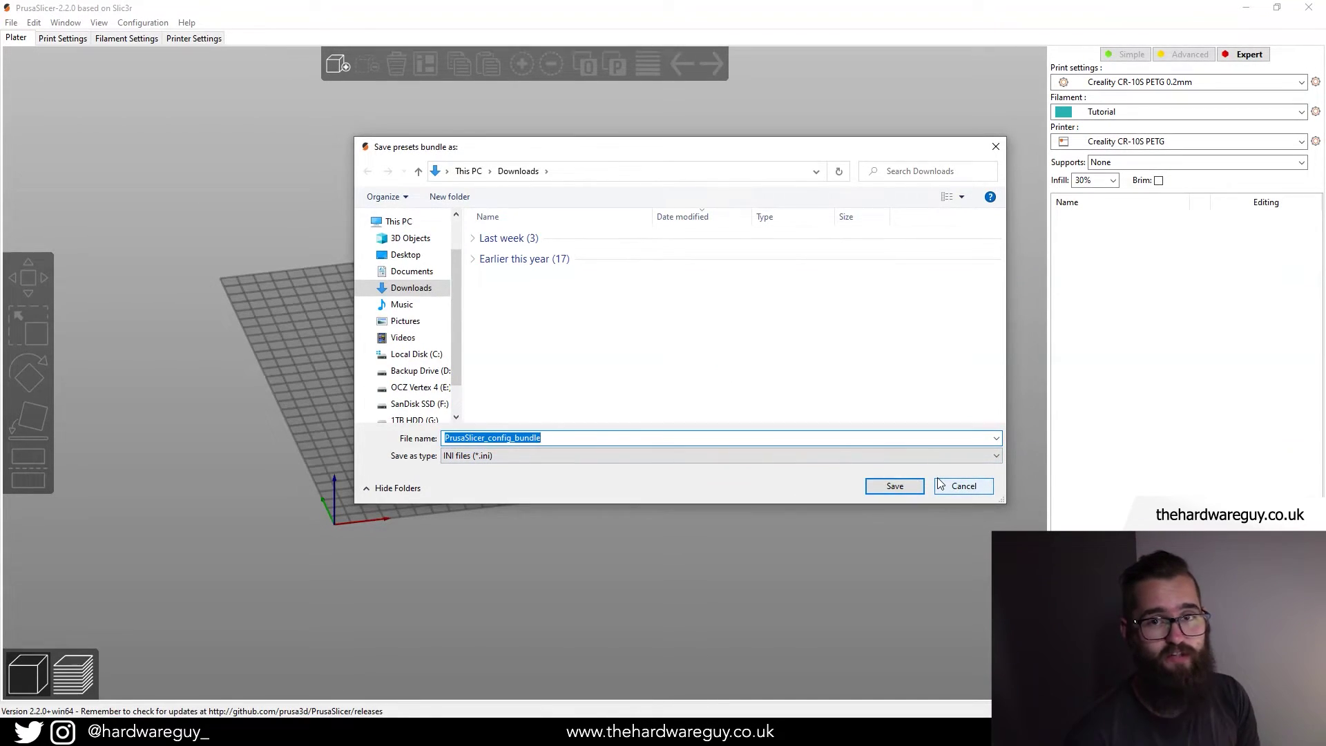
click(973, 486)
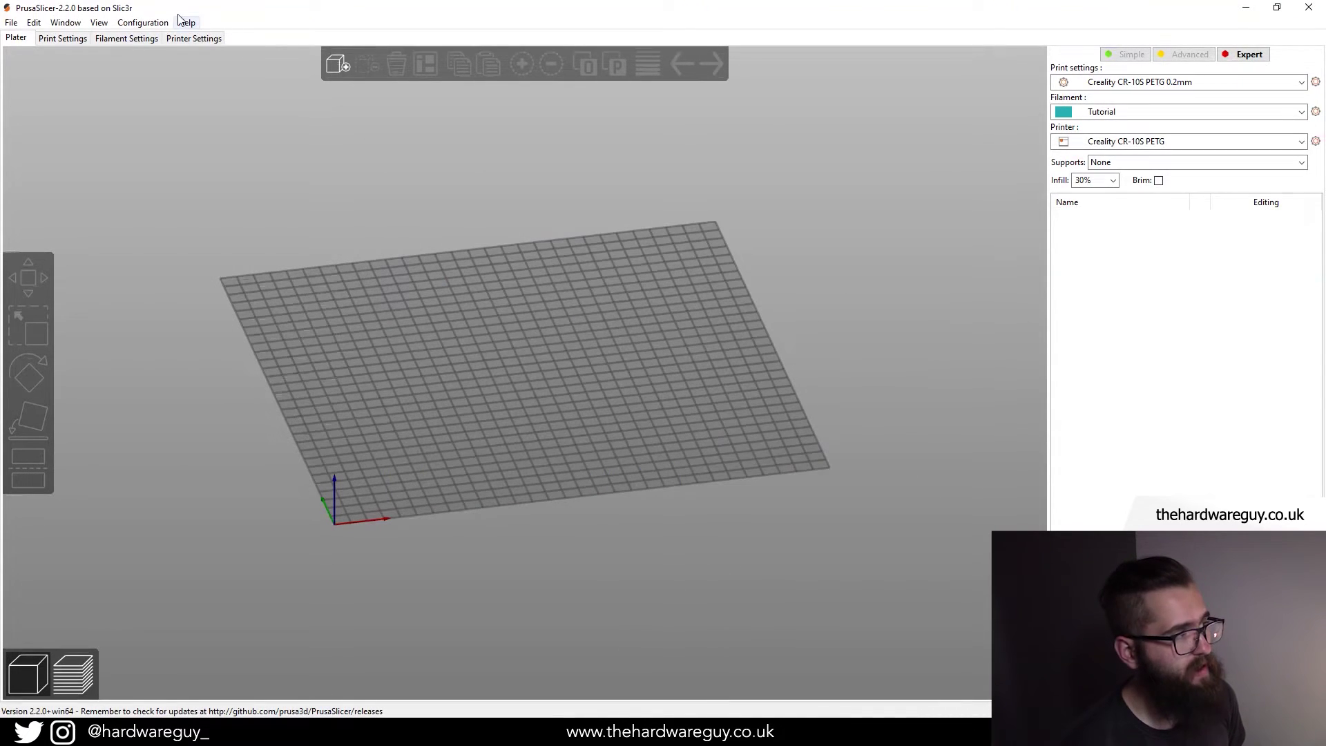
click(11, 24)
Import the 'Printer Profiles - thehardwareguy' config bundle from drive E: and check the printer presets
mouse_move(159, 120)
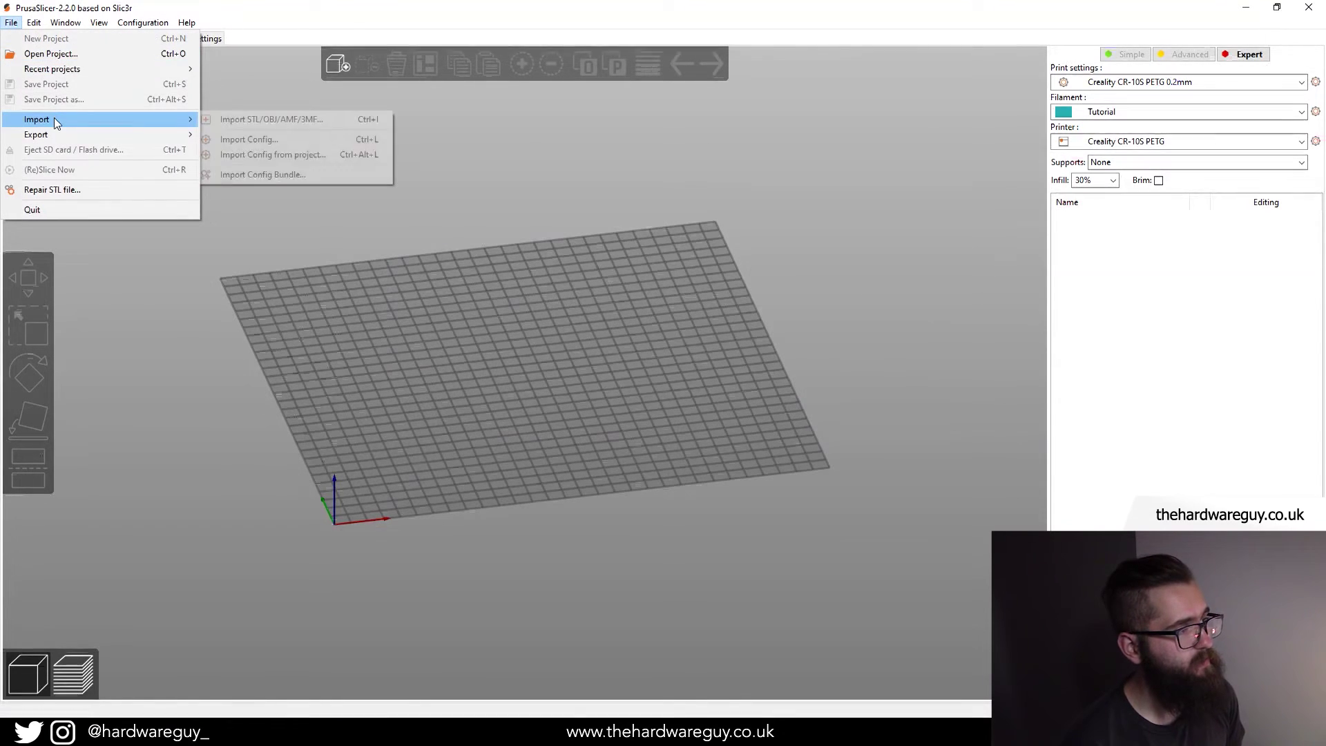
click(306, 174)
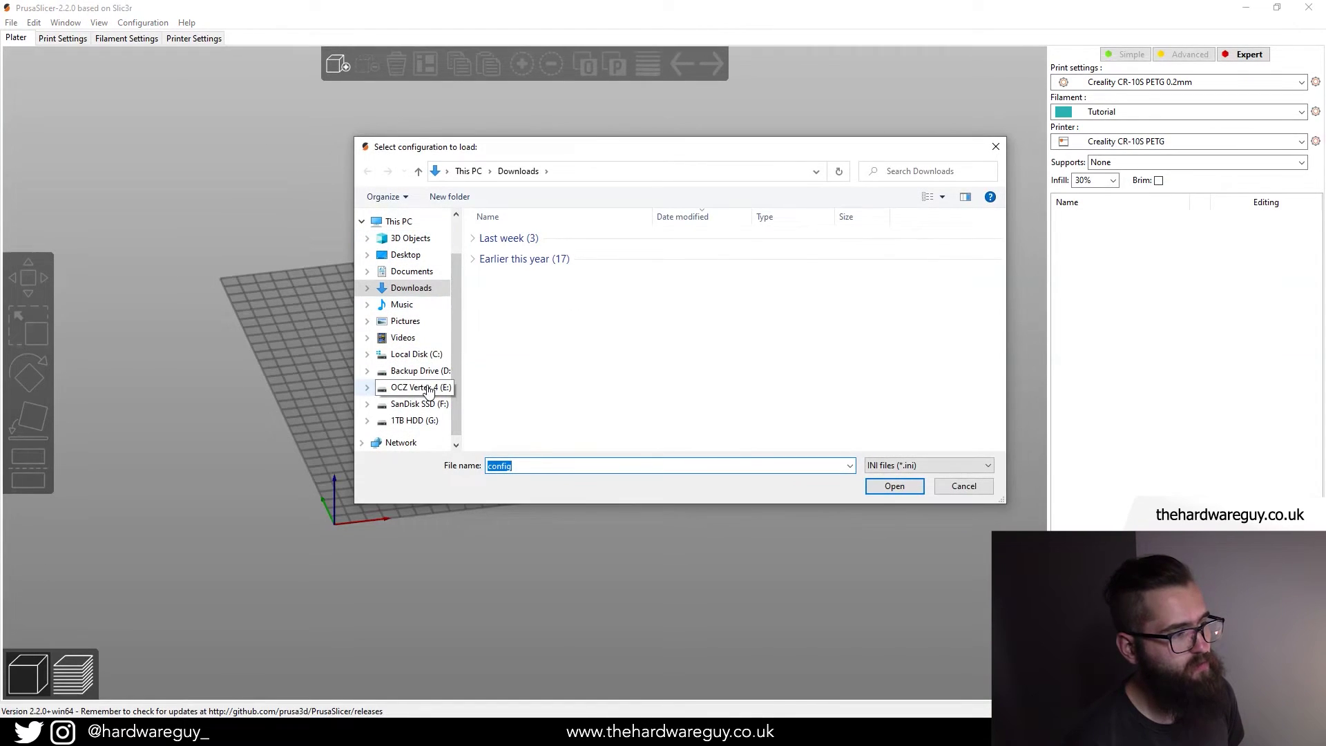
click(428, 389)
click(622, 268)
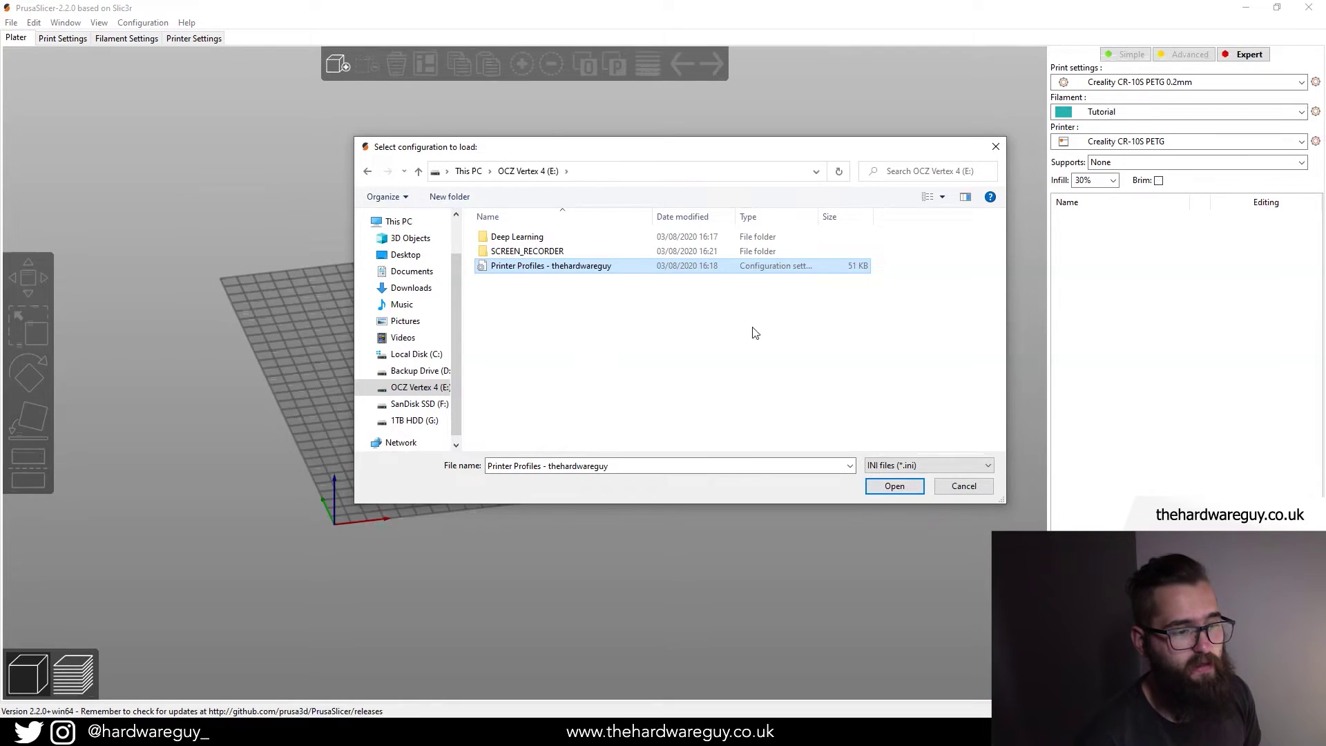
click(895, 485)
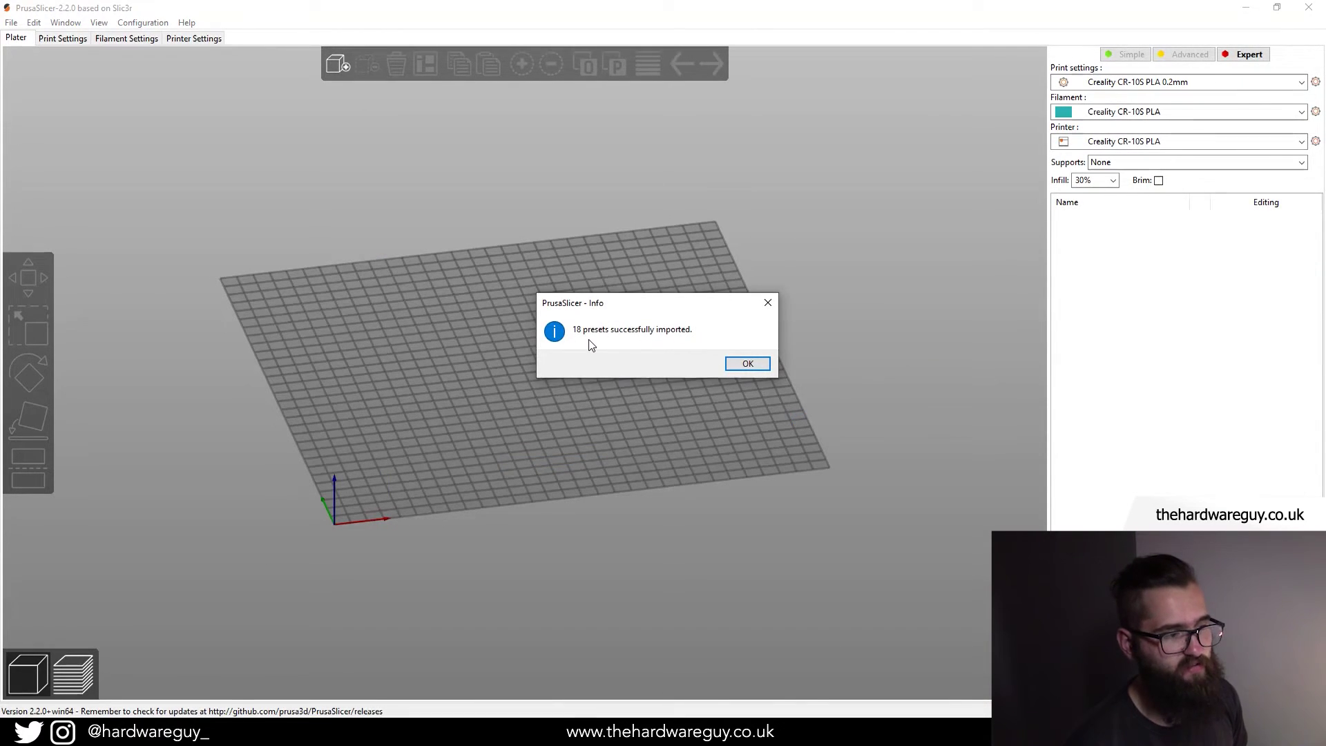
click(747, 364)
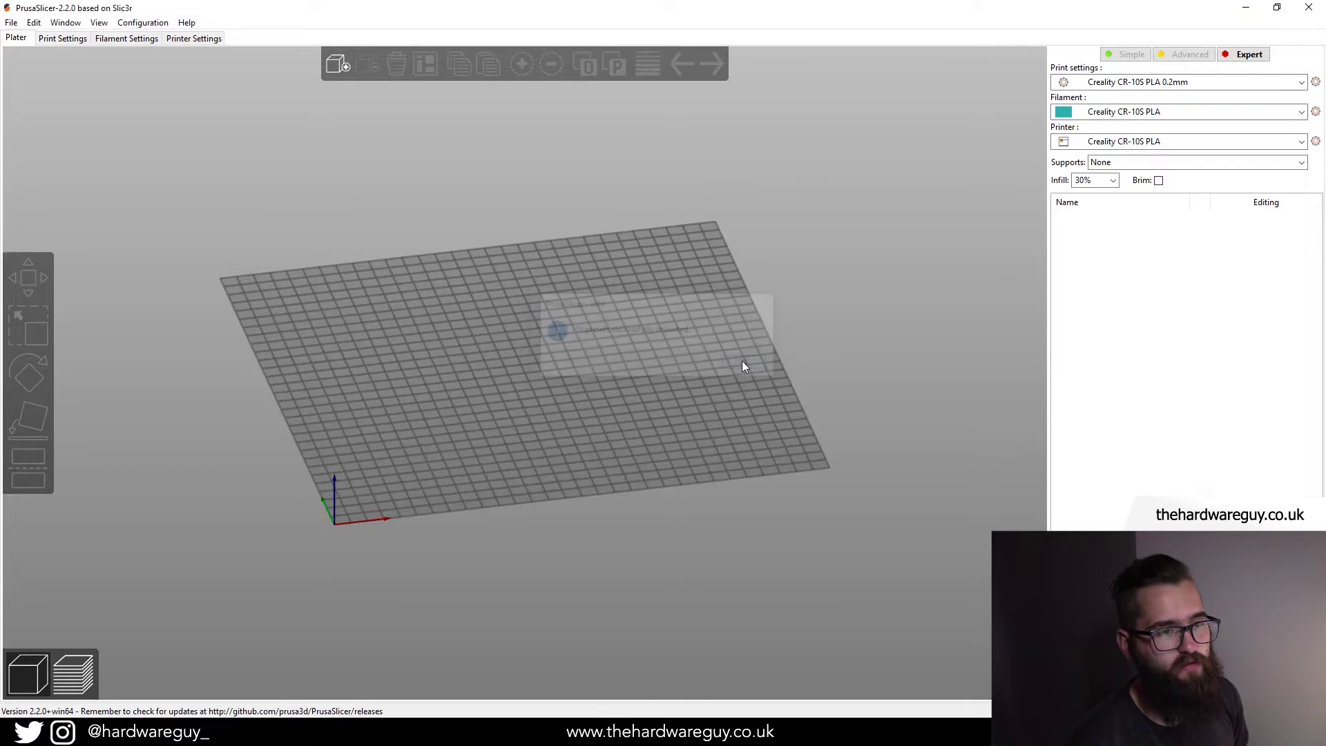
click(1301, 140)
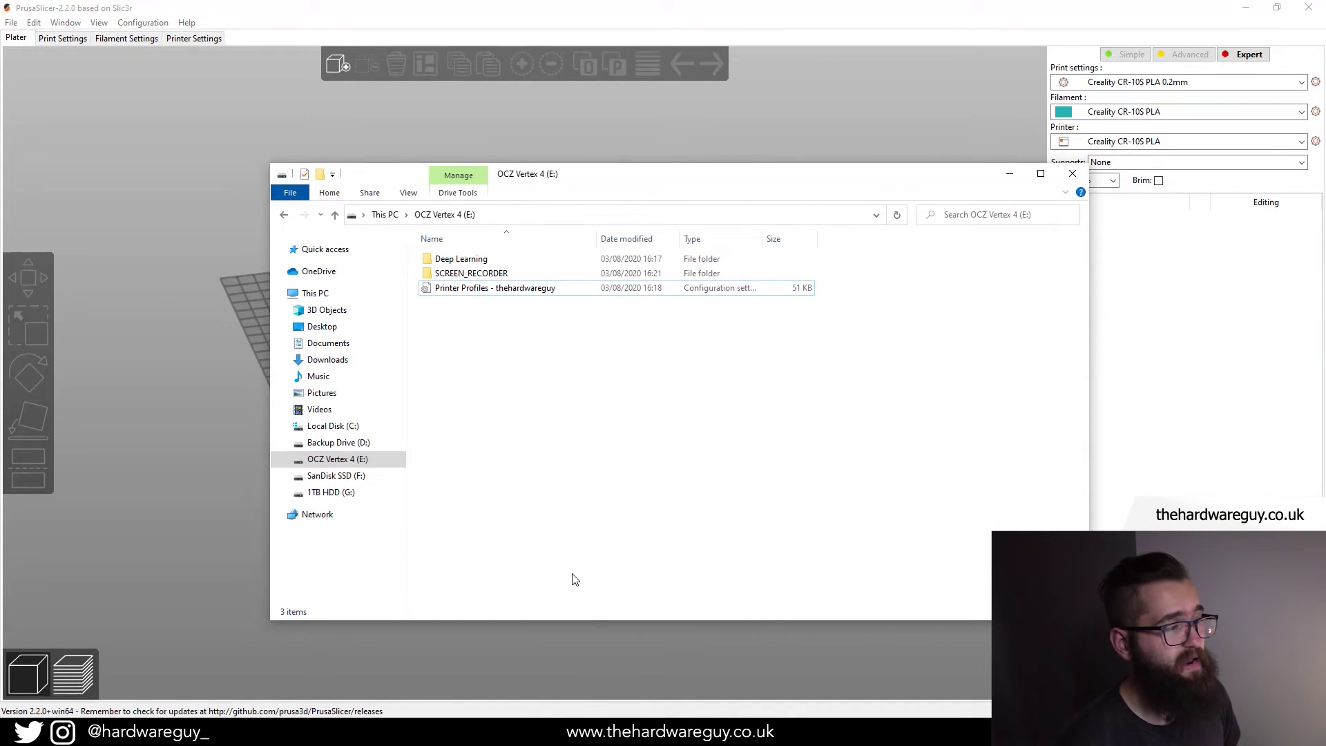
click(152, 347)
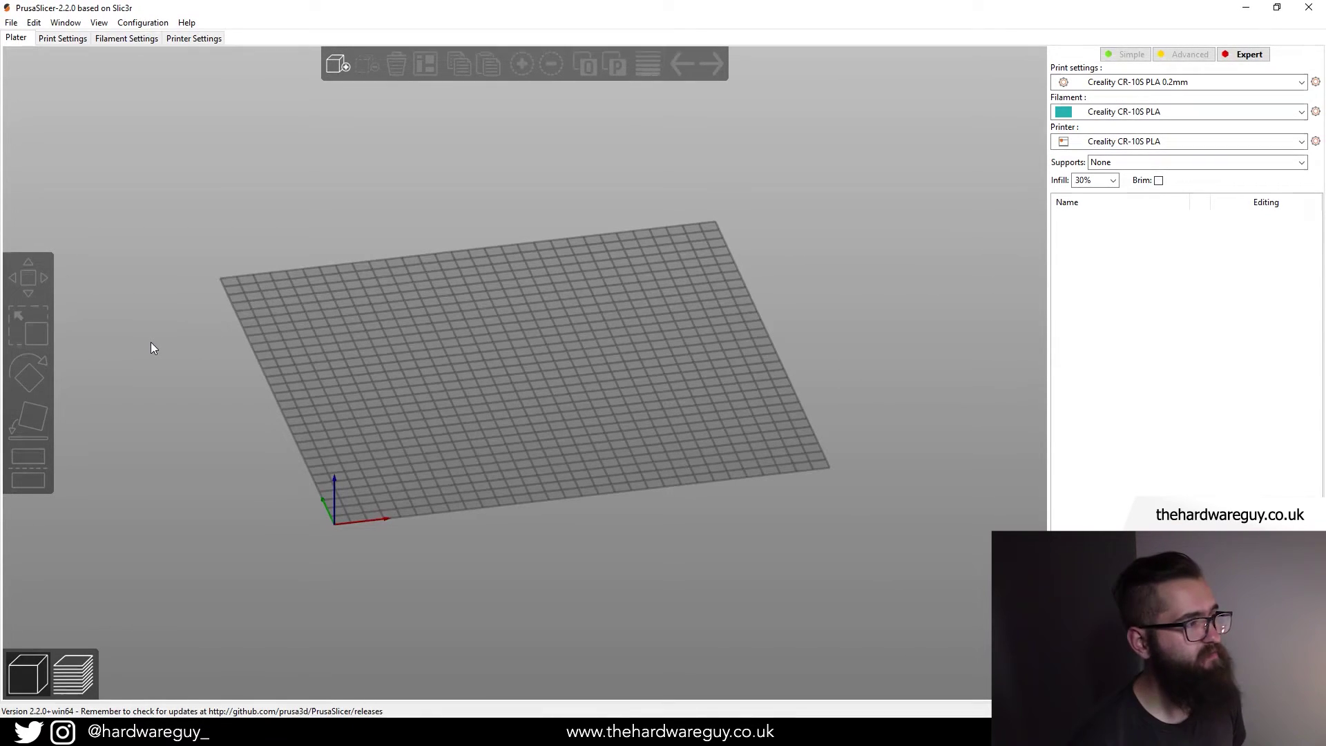
Review the Creality CR-10S PLA printer's custom start and end G-code
click(66, 38)
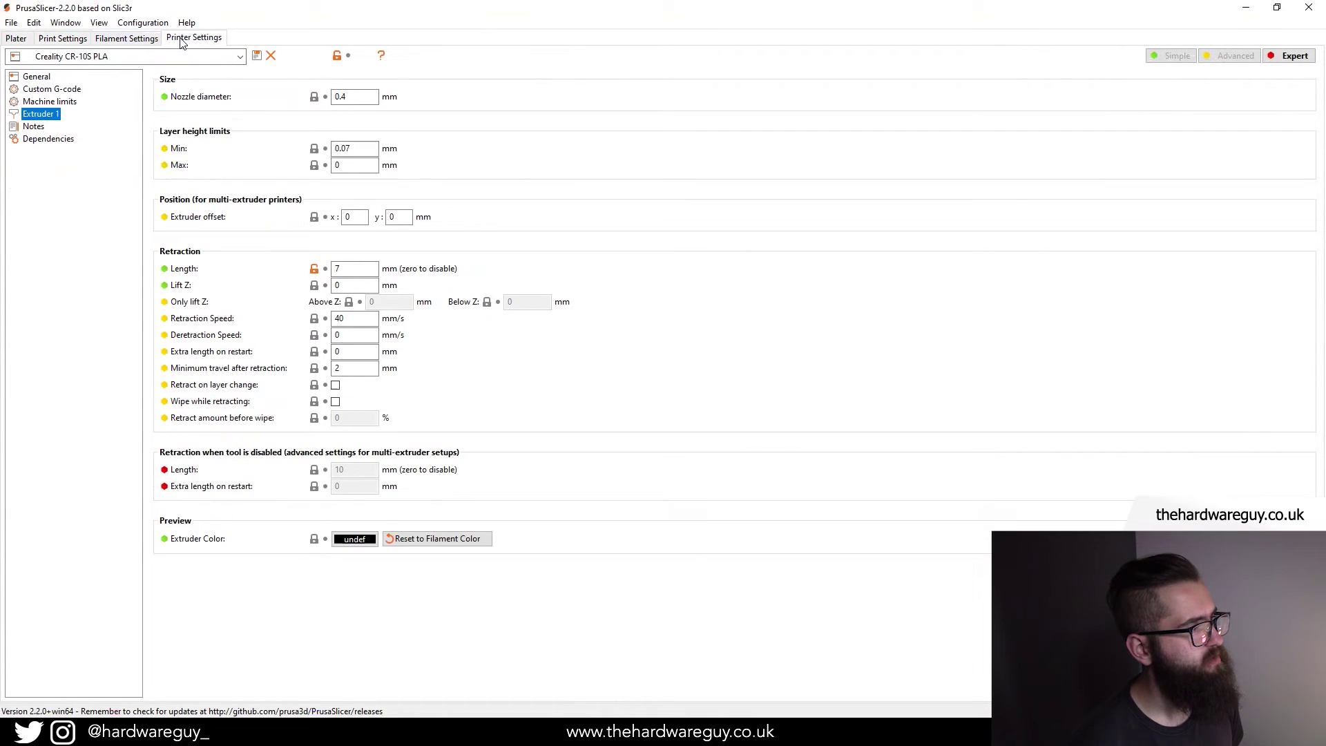
click(77, 91)
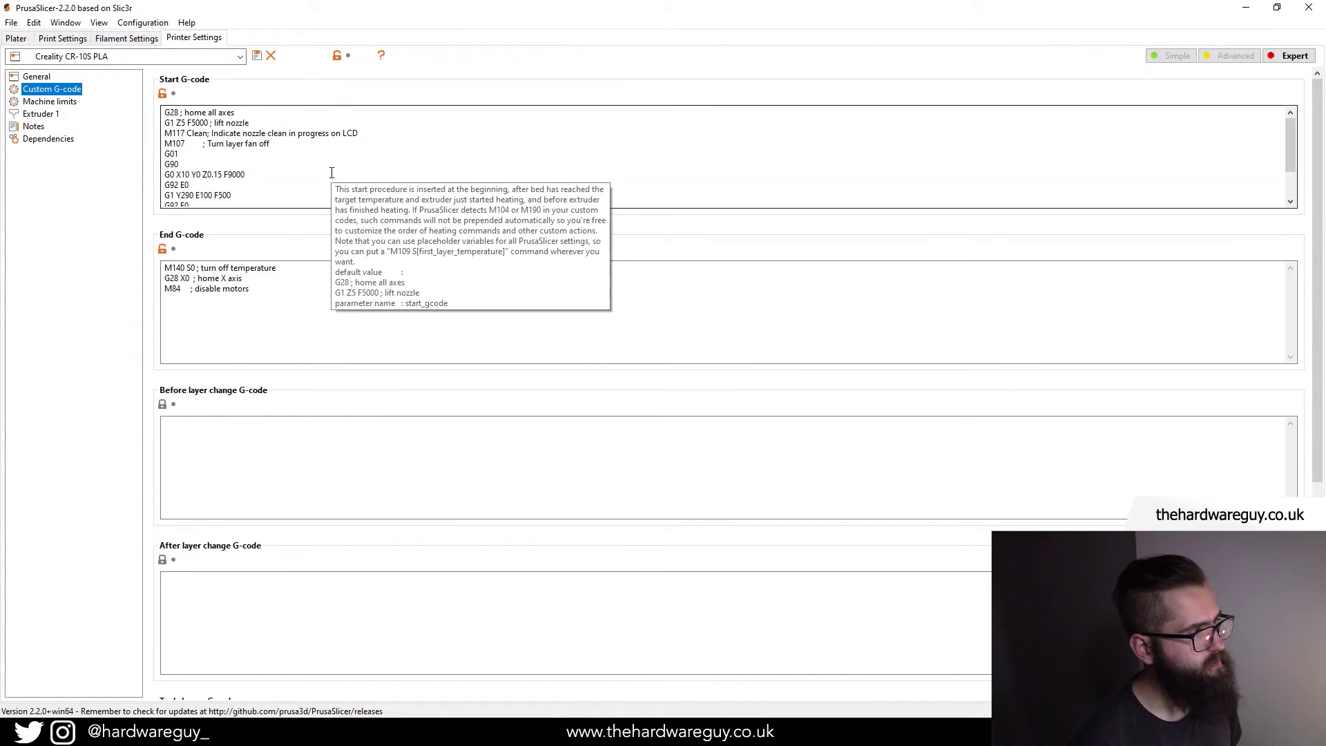
scroll(331, 172, down, 2)
scroll(332, 173, up, 2)
click(298, 181)
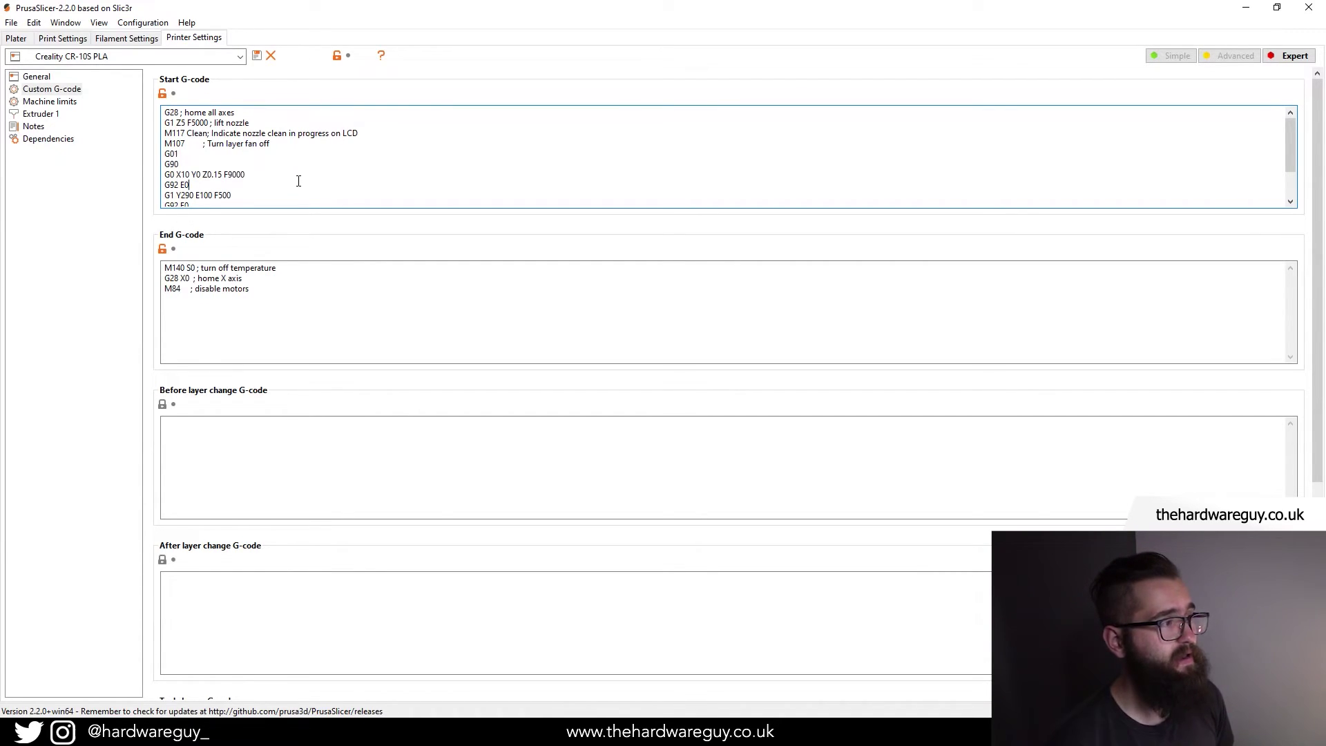
Cancel an Import Config attempt, check the printer presets, and return to the plater
click(11, 22)
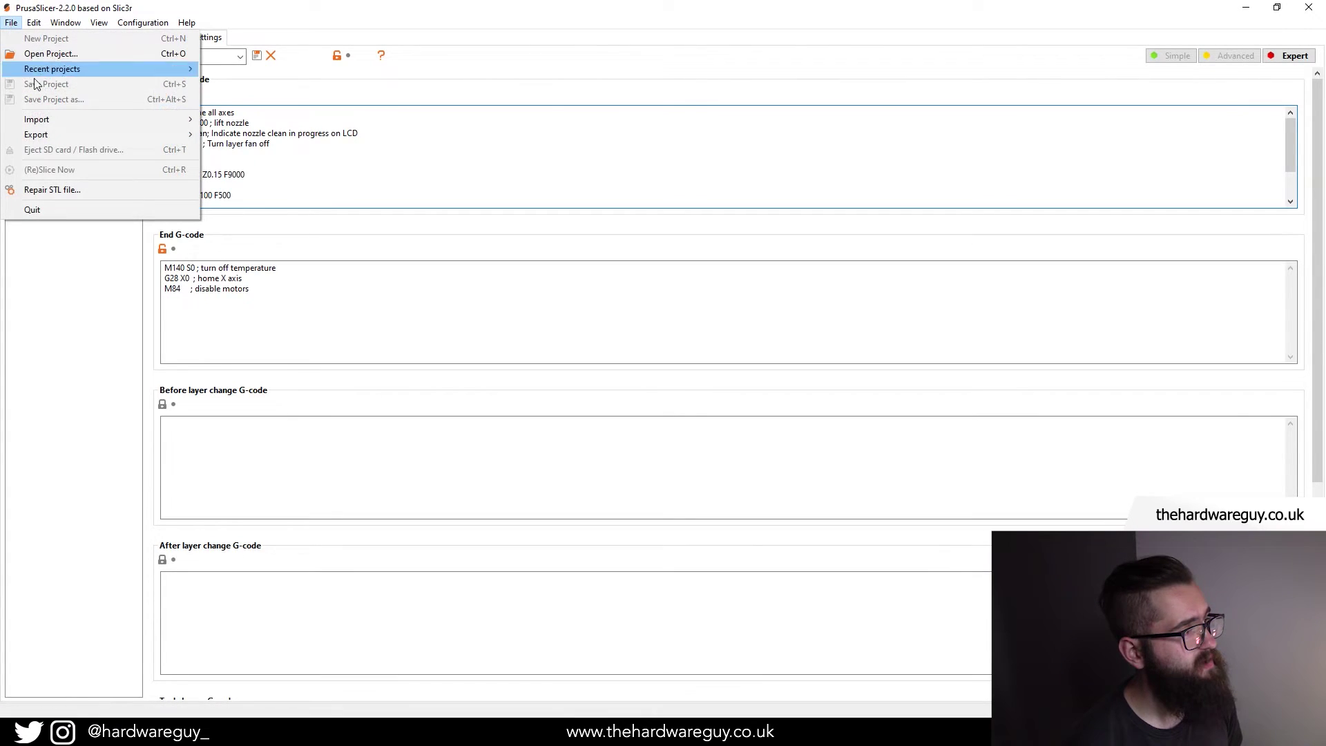
mouse_move(38, 123)
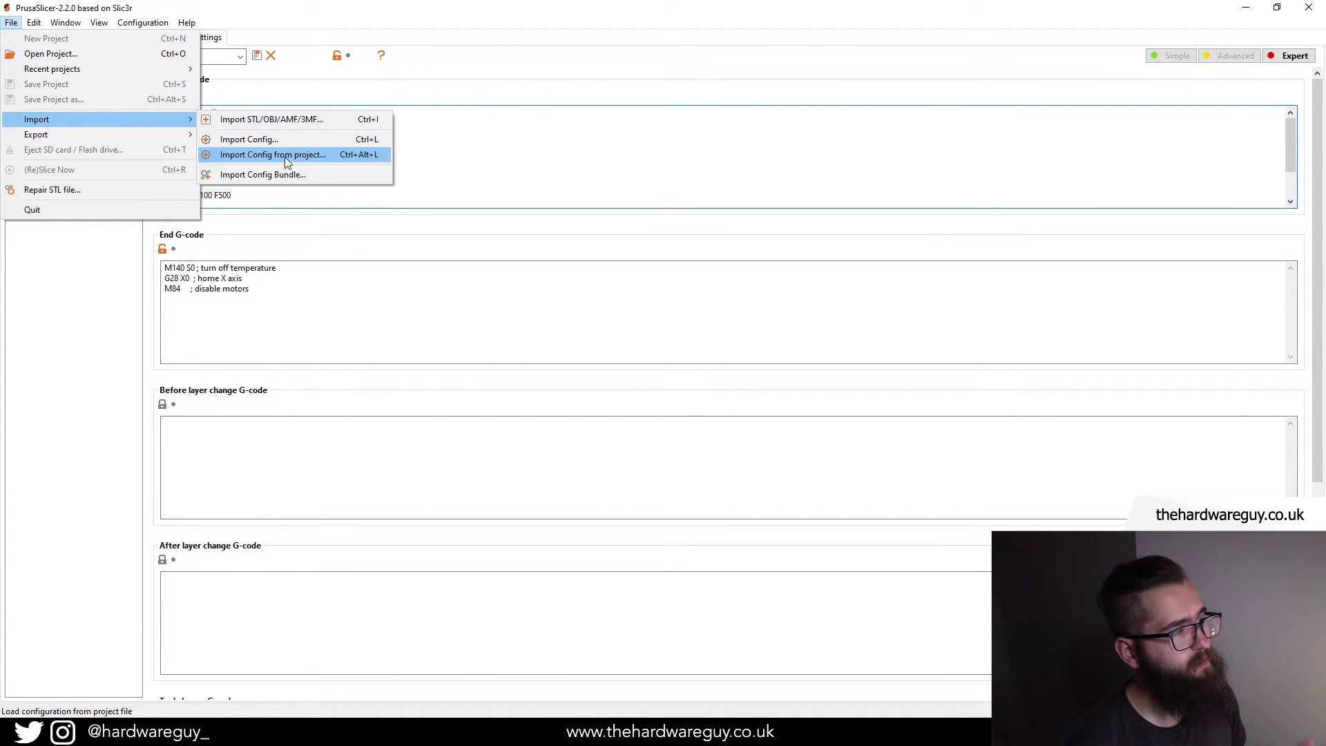
click(286, 175)
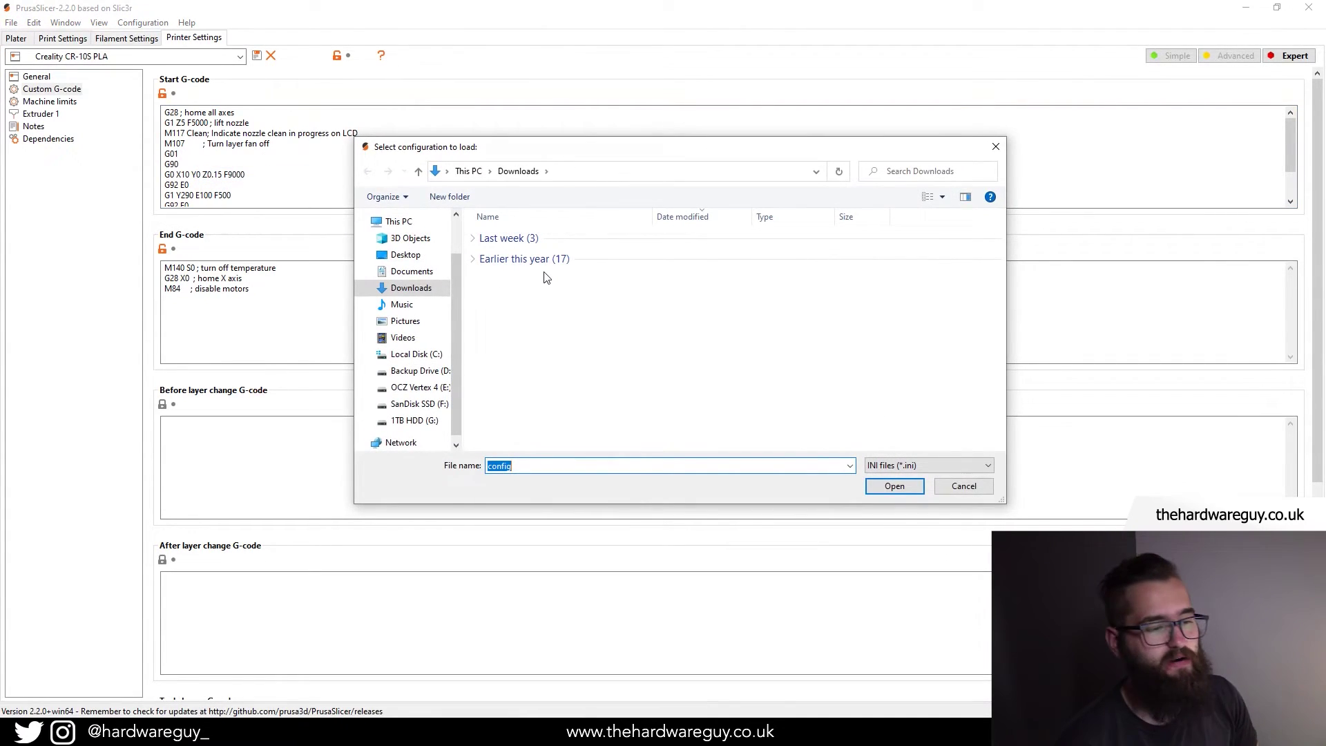
click(979, 491)
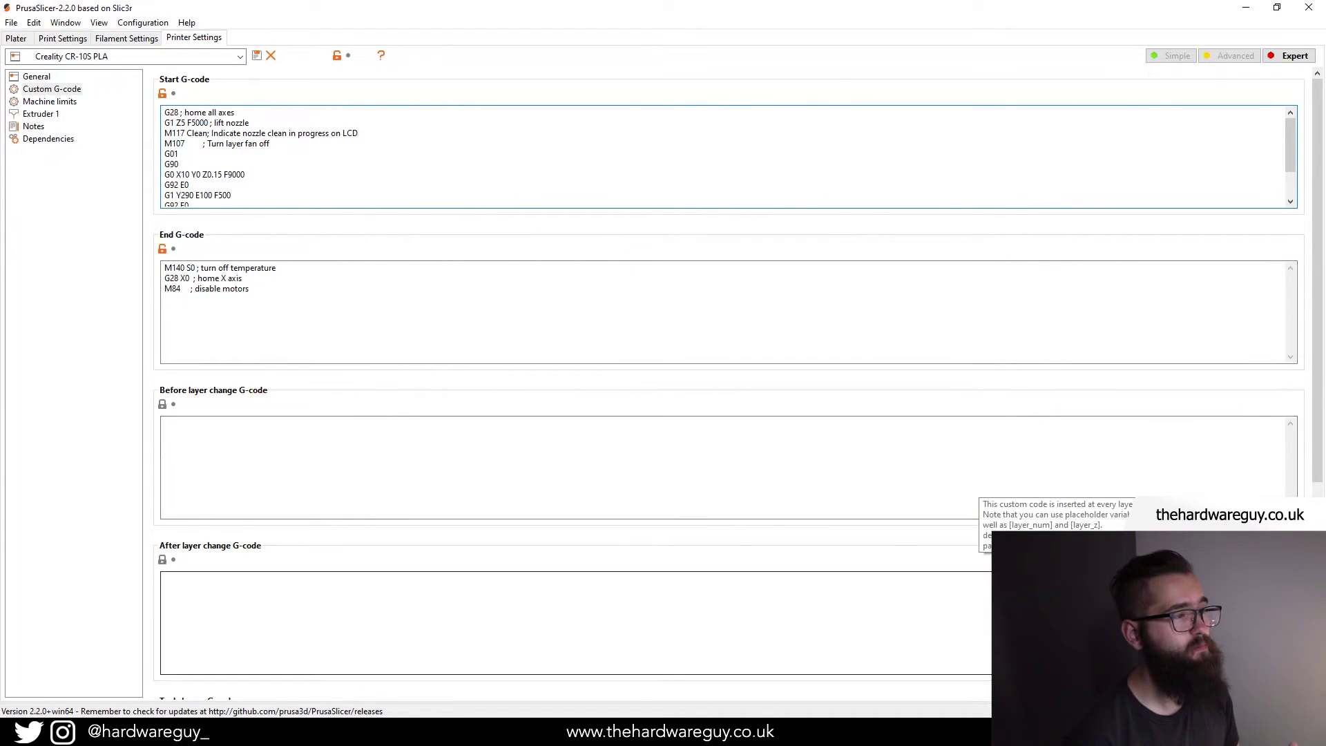
click(240, 58)
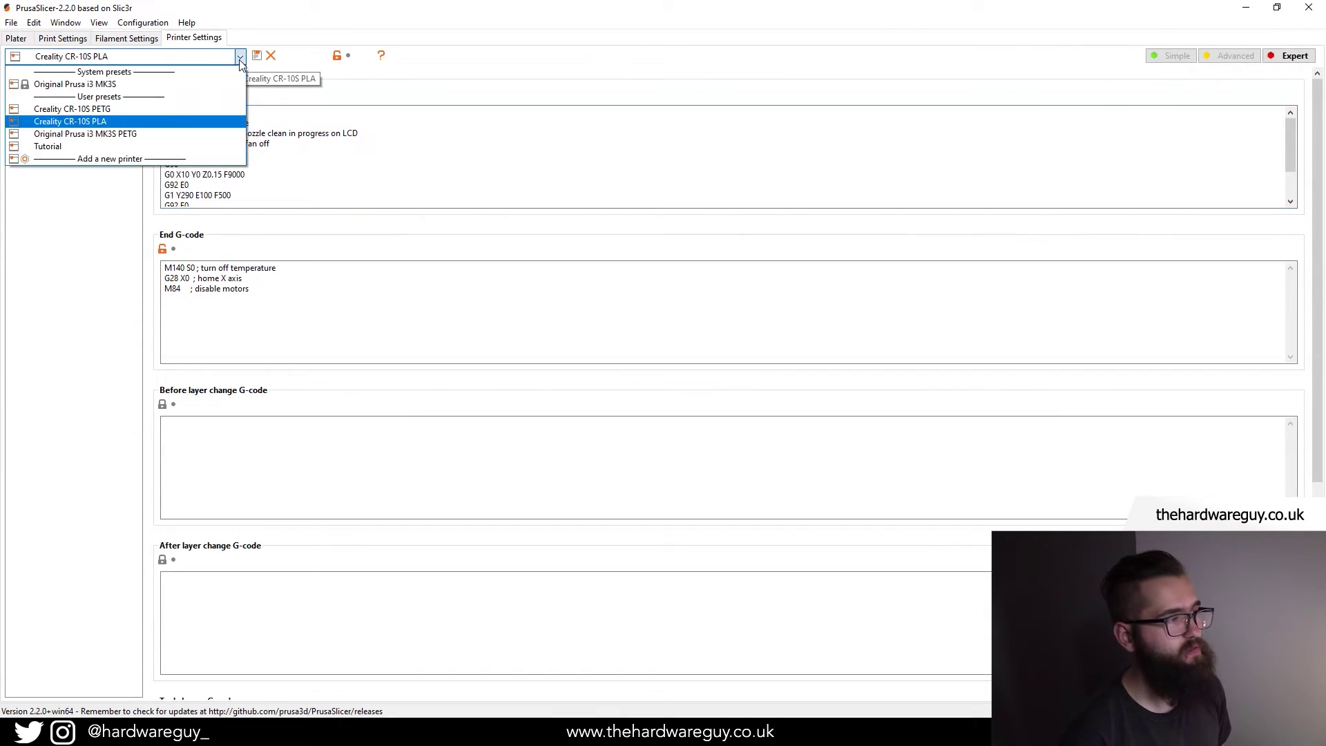
click(26, 39)
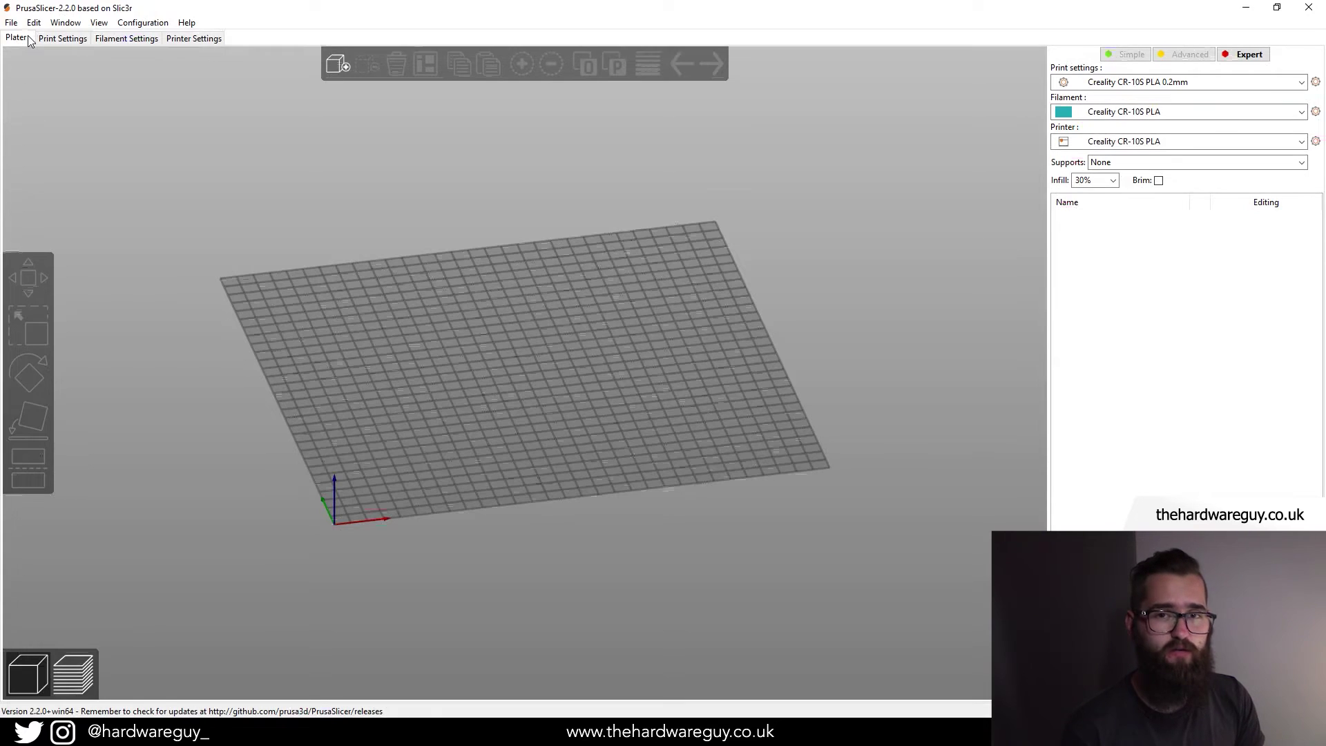